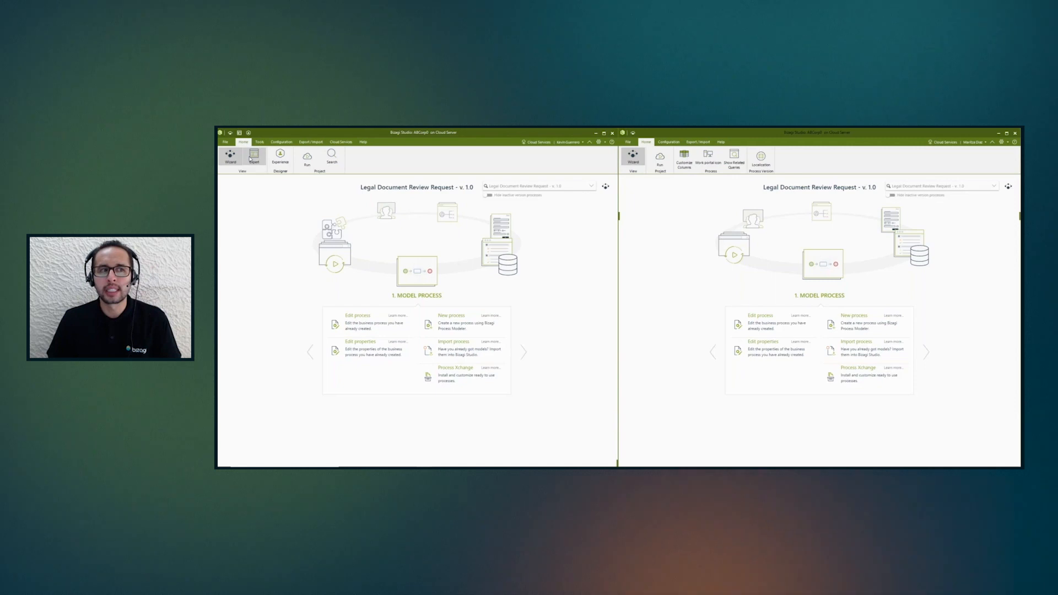
pyautogui.click(645, 144)
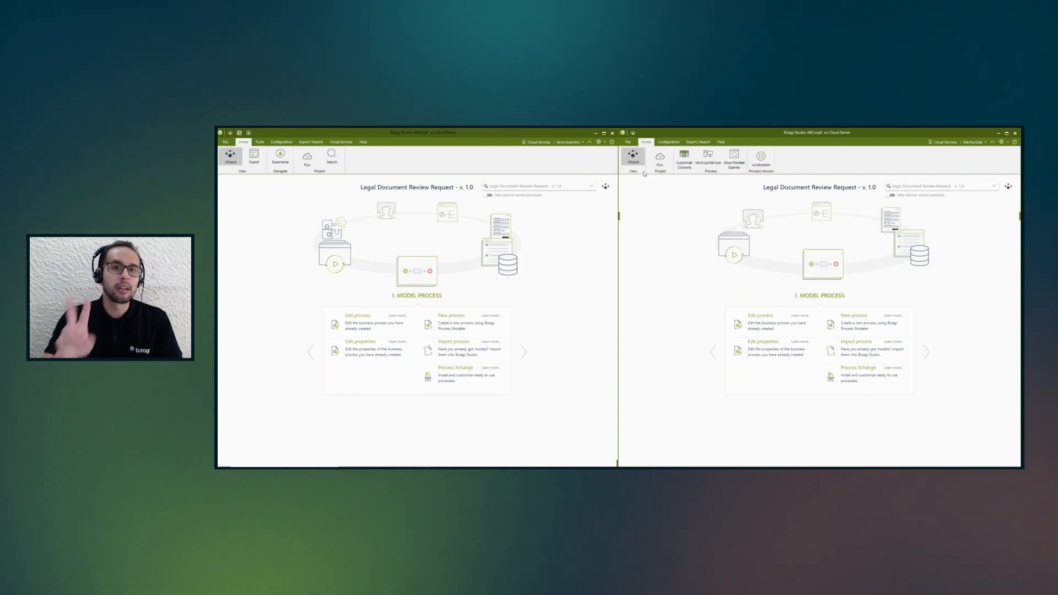
pyautogui.click(527, 145)
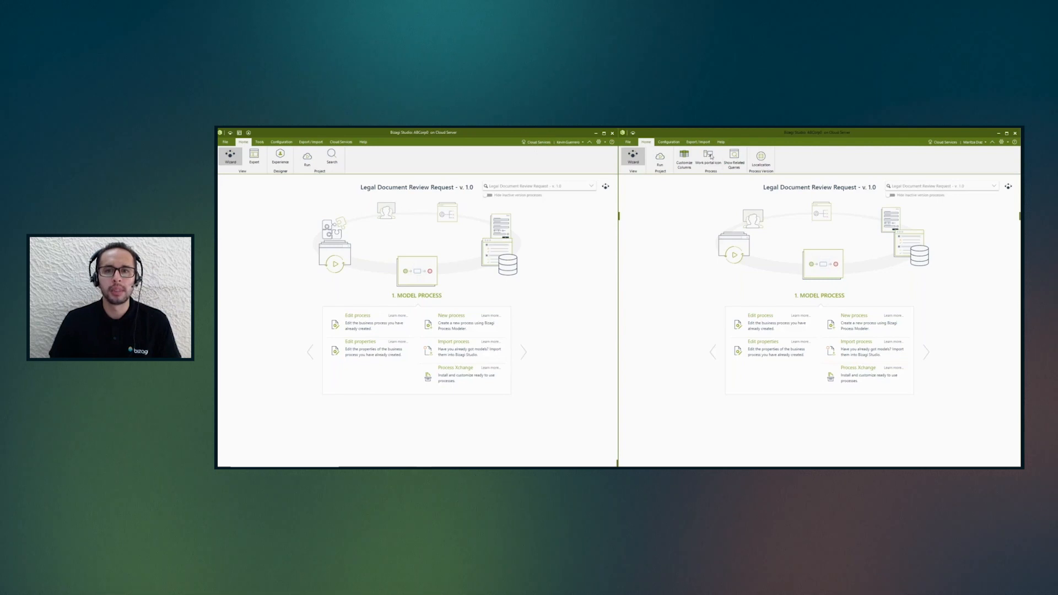
pyautogui.click(940, 143)
pyautogui.click(536, 146)
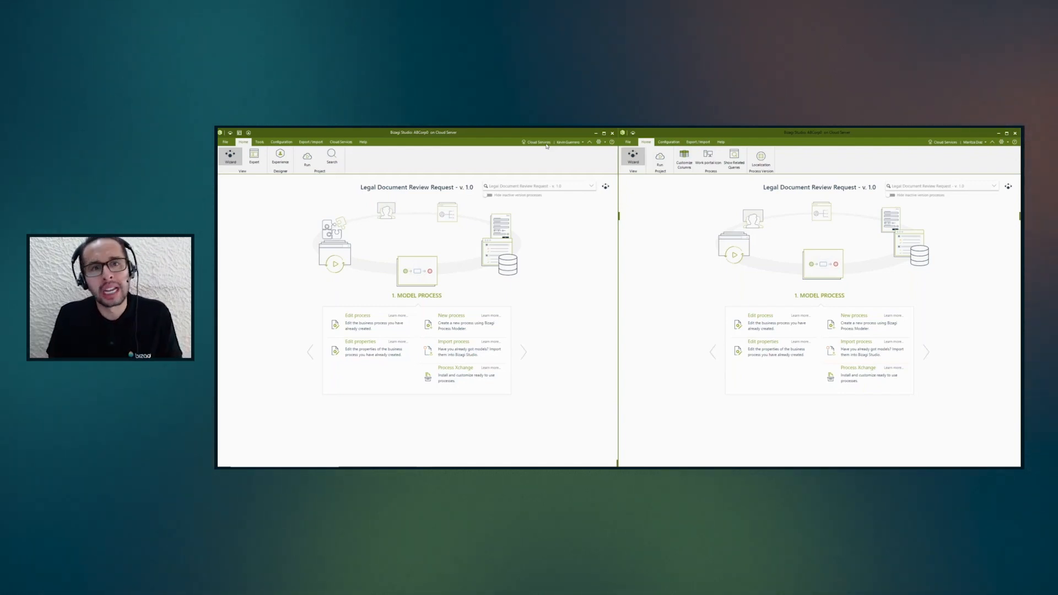
pyautogui.click(774, 180)
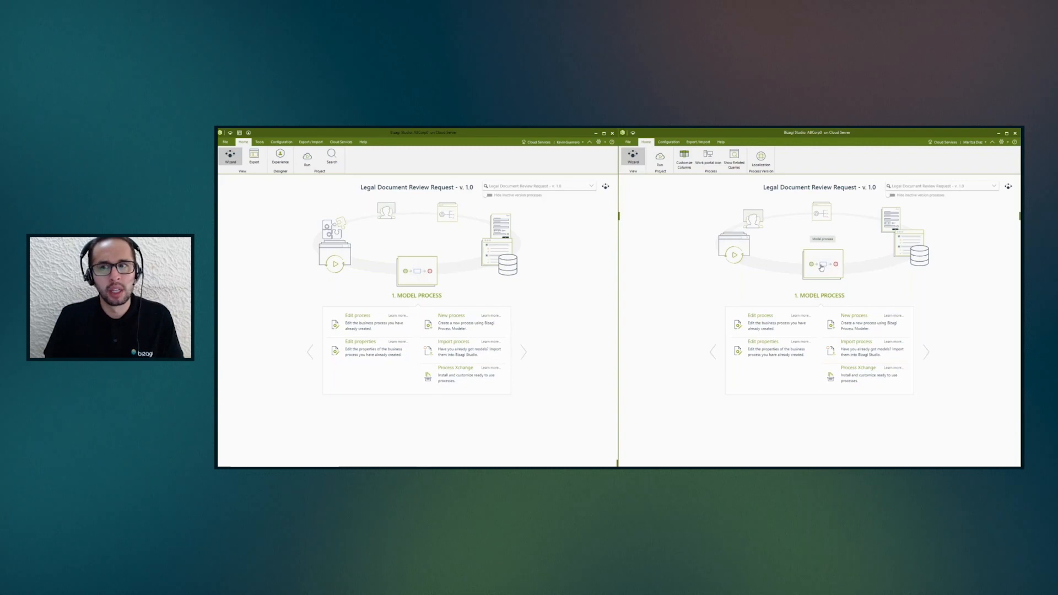
# Step: Review the ReviewRequest entity's properties and attribute list from the wizard's Model Data stage, then close the entity editor
pyautogui.click(901, 250)
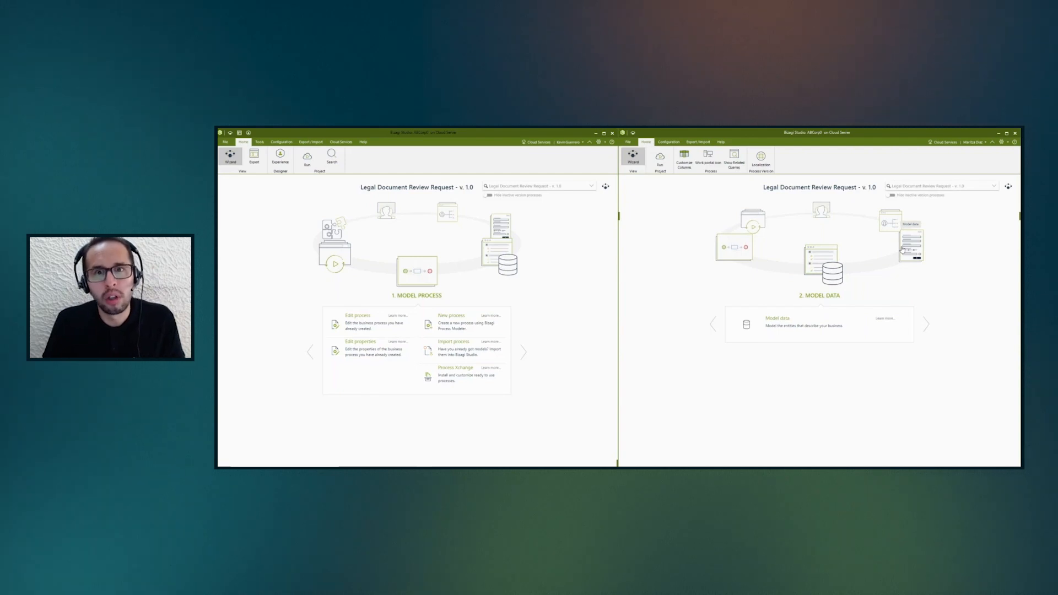
pyautogui.click(819, 326)
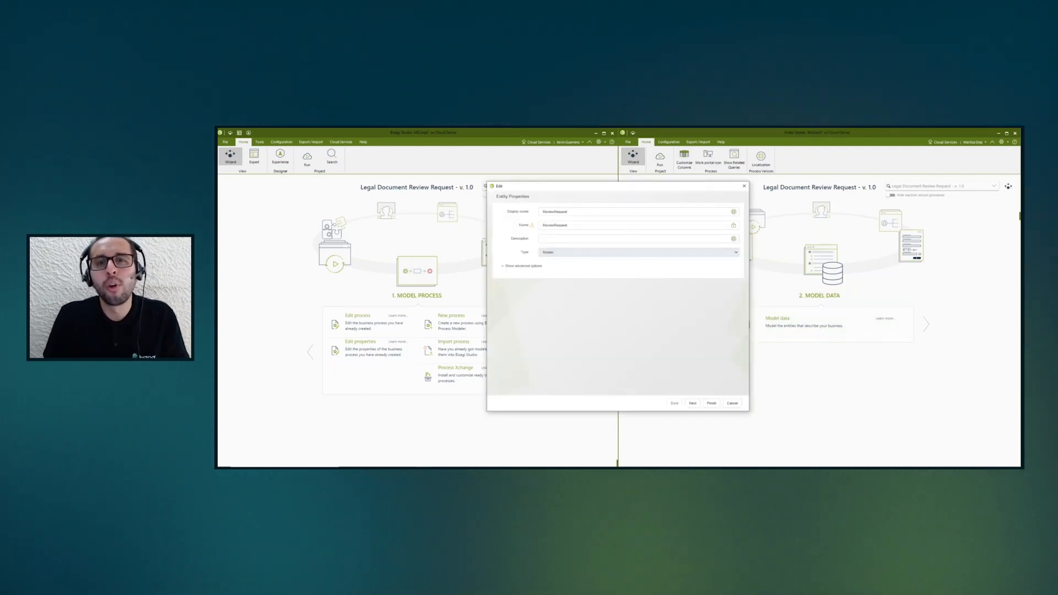
pyautogui.click(693, 403)
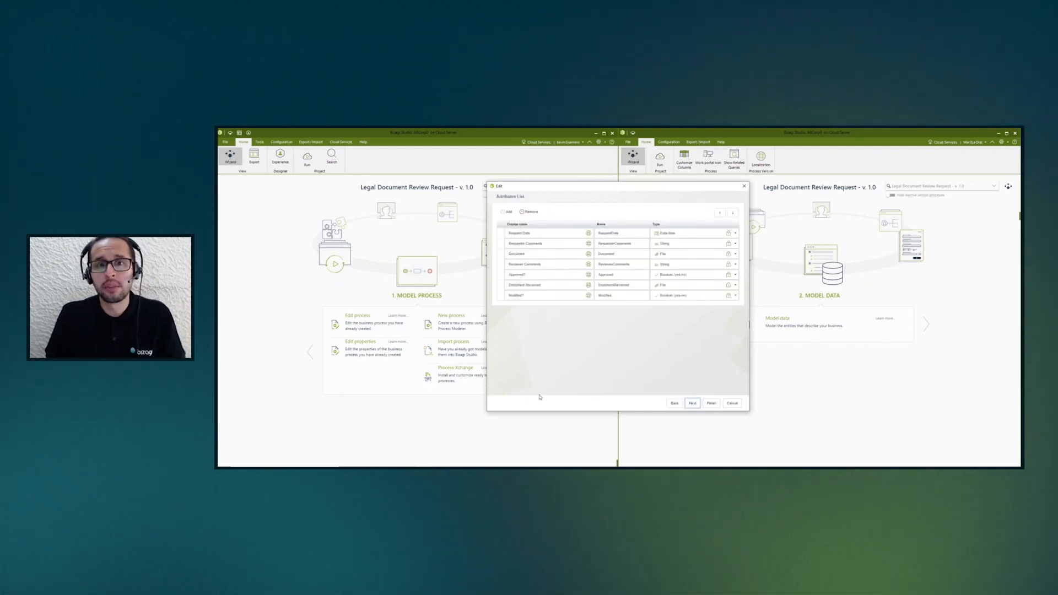
pyautogui.click(744, 185)
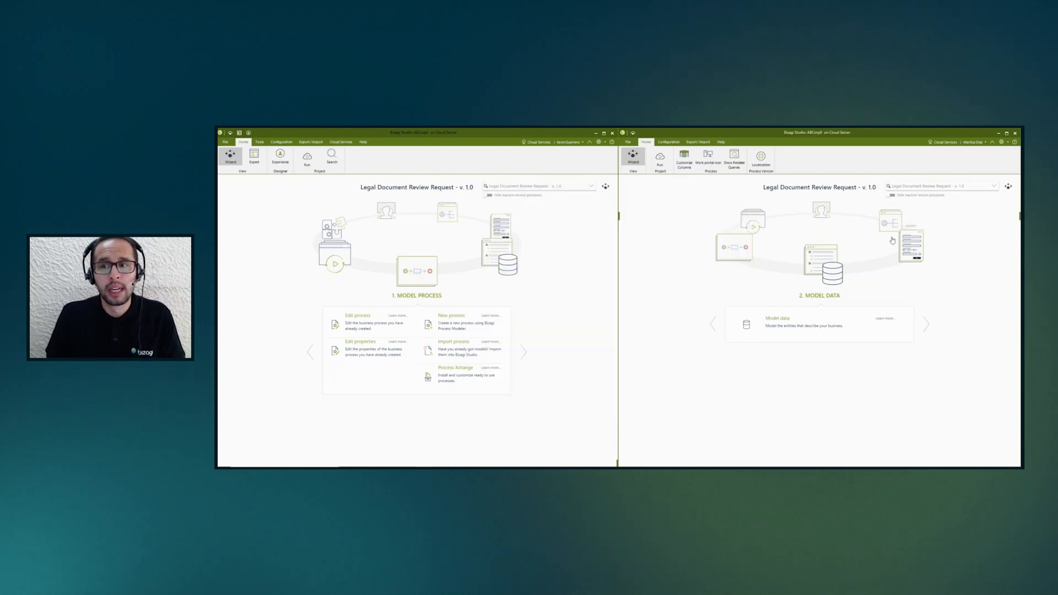
# Step: Browse the wizard's Define Forms, Business Rules, Performers and Execute stages, and show the Integrate stage in the other Studio window
pyautogui.click(892, 241)
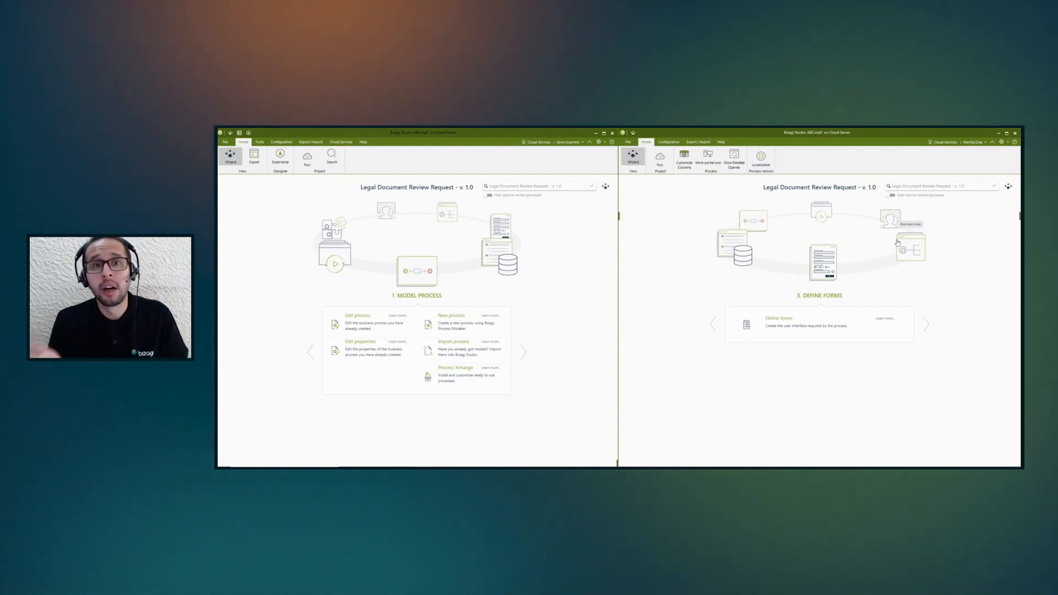
pyautogui.click(908, 250)
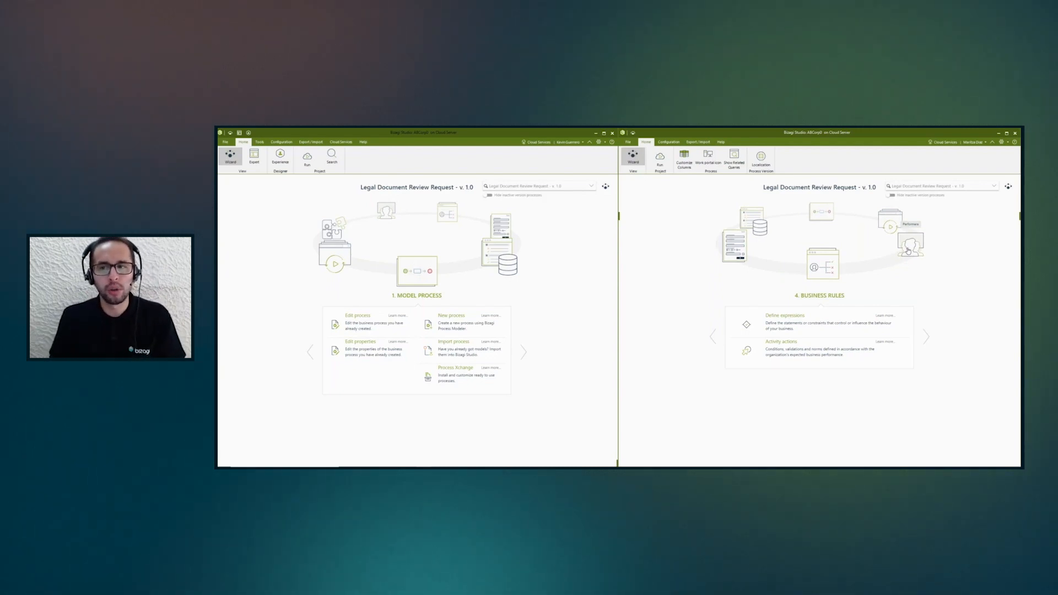
pyautogui.click(908, 249)
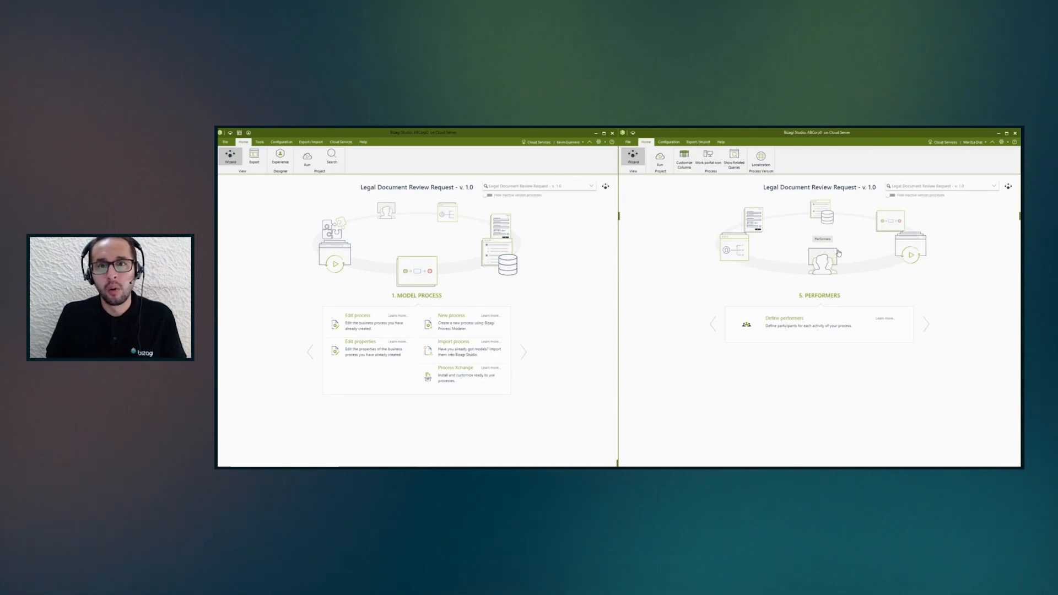
pyautogui.click(902, 249)
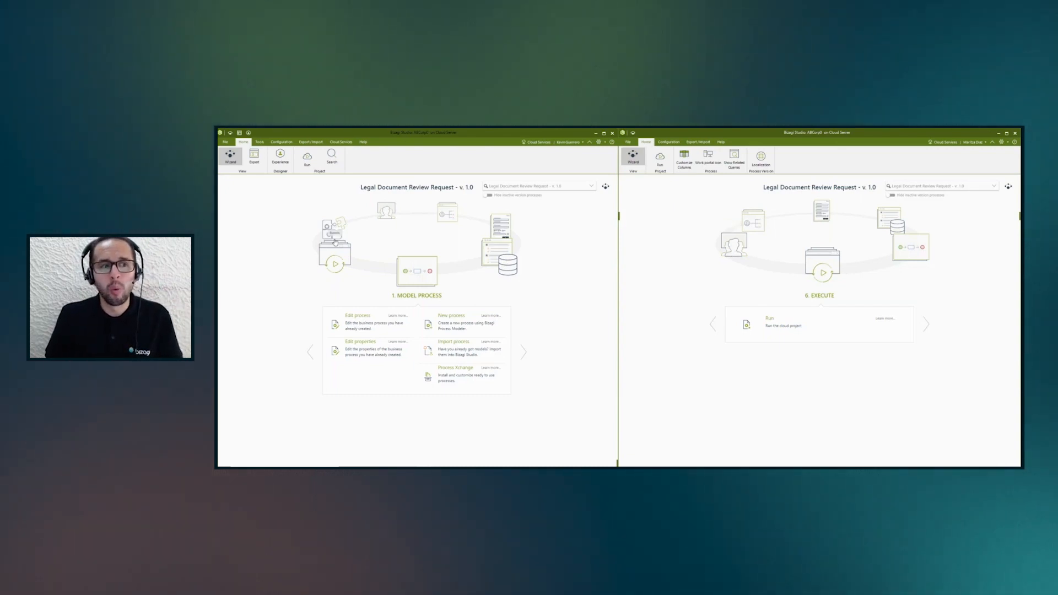
pyautogui.click(335, 256)
pyautogui.click(335, 256)
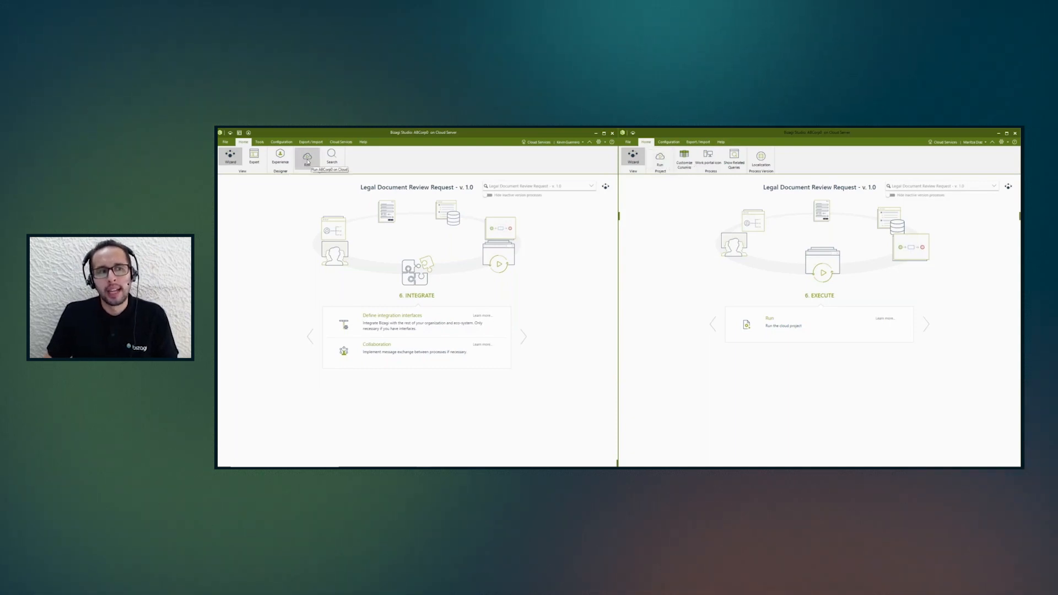
# Step: Switch to the Bizagi Work Portal login page in the browser and highlight the environment prefix in its web address
pyautogui.click(659, 158)
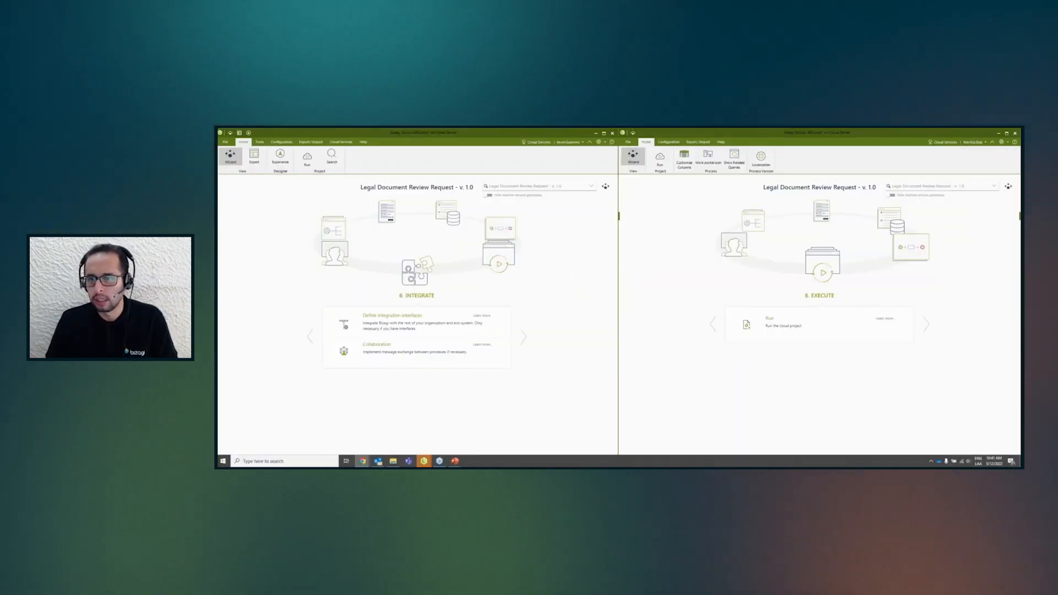
pyautogui.moveTo(1019, 176); pyautogui.dragTo(848, 205)
pyautogui.click(889, 203)
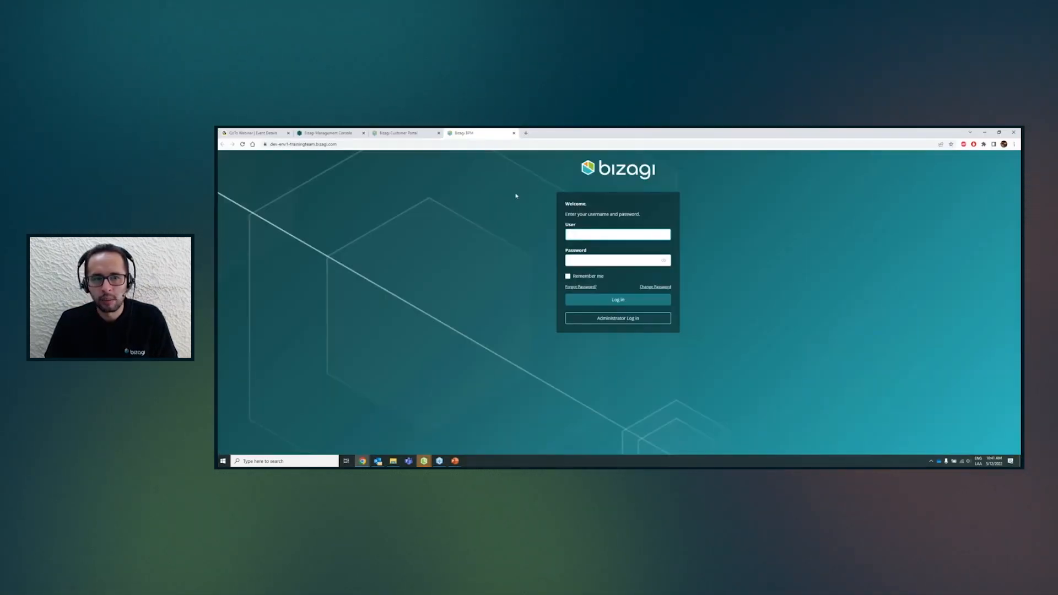
pyautogui.hotkey('ctrl', 'l')
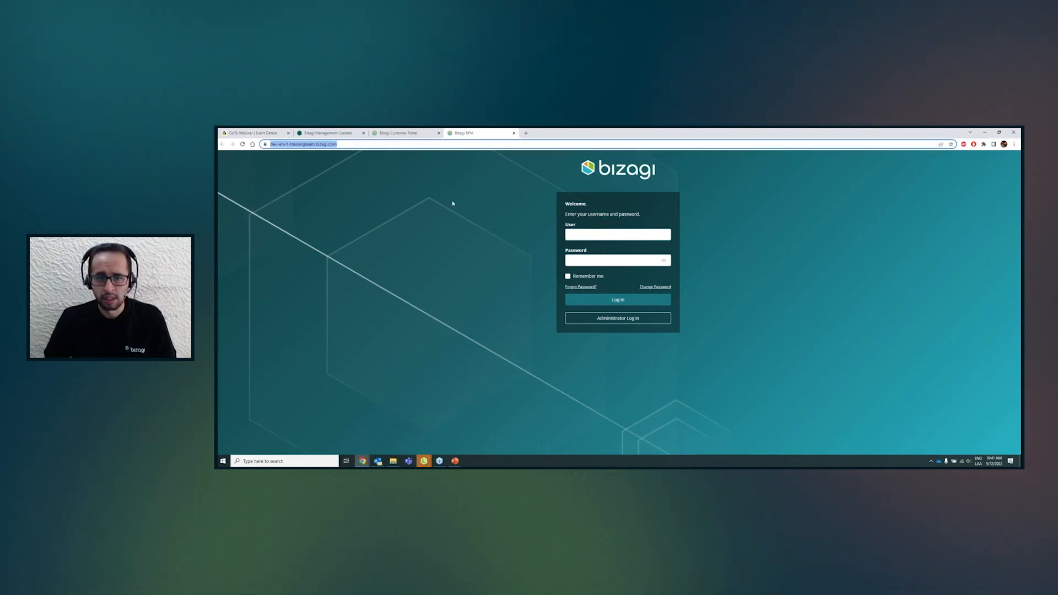
pyautogui.click(306, 143)
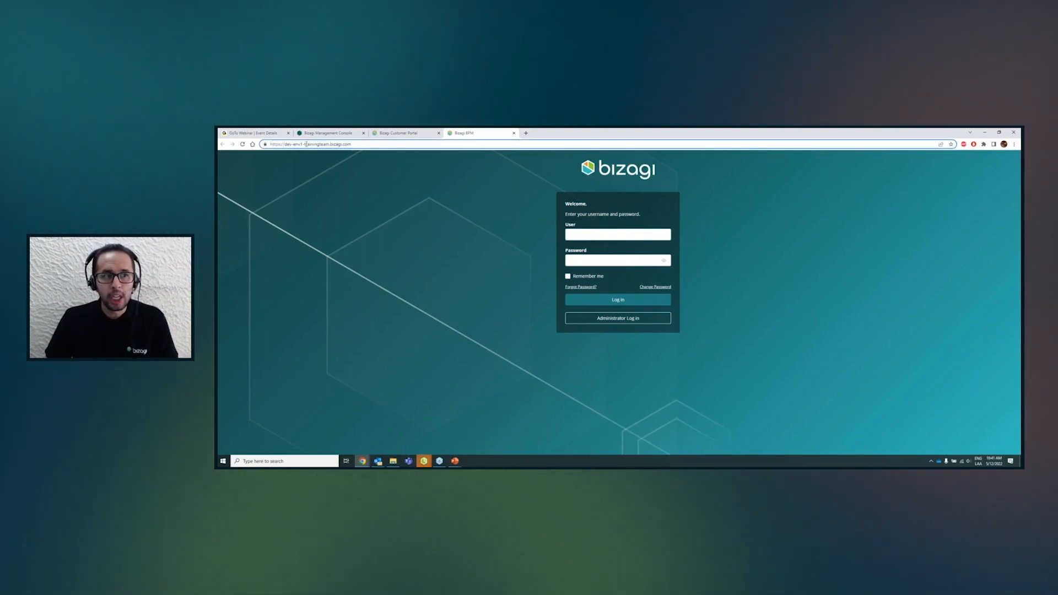
pyautogui.moveTo(304, 143); pyautogui.dragTo(285, 144)
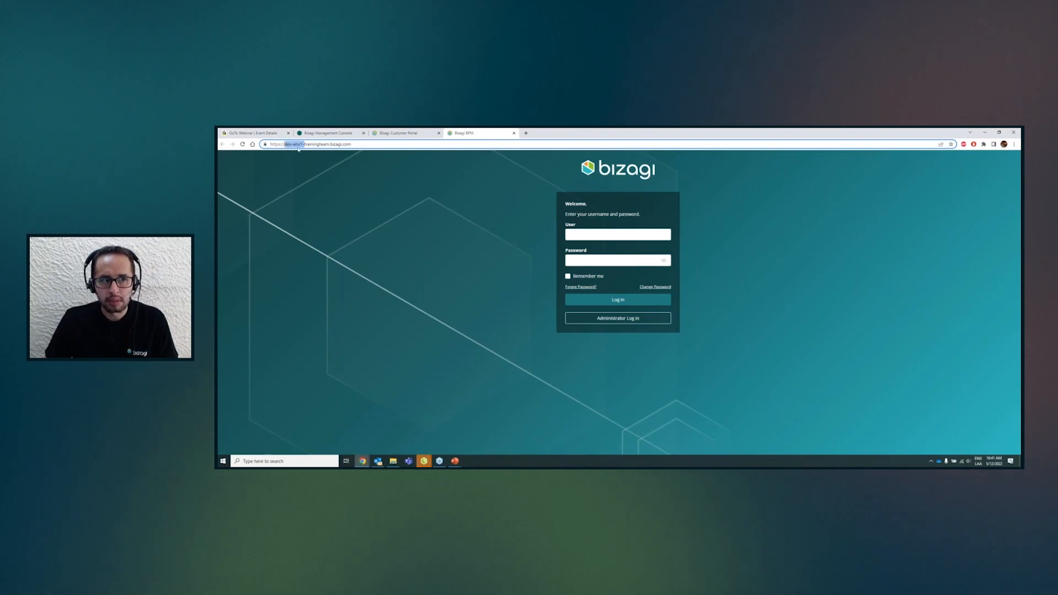
pyautogui.click(311, 144)
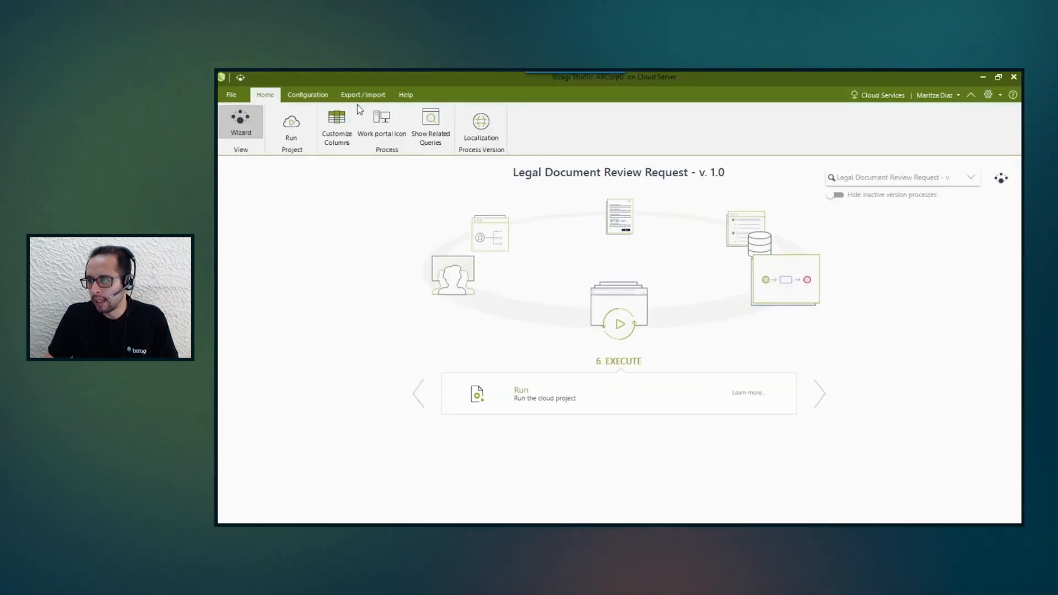
# Step: Examine the Legal Document Review Request process diagram in a maximized Bizagi Modeler window, then close it
pyautogui.click(774, 289)
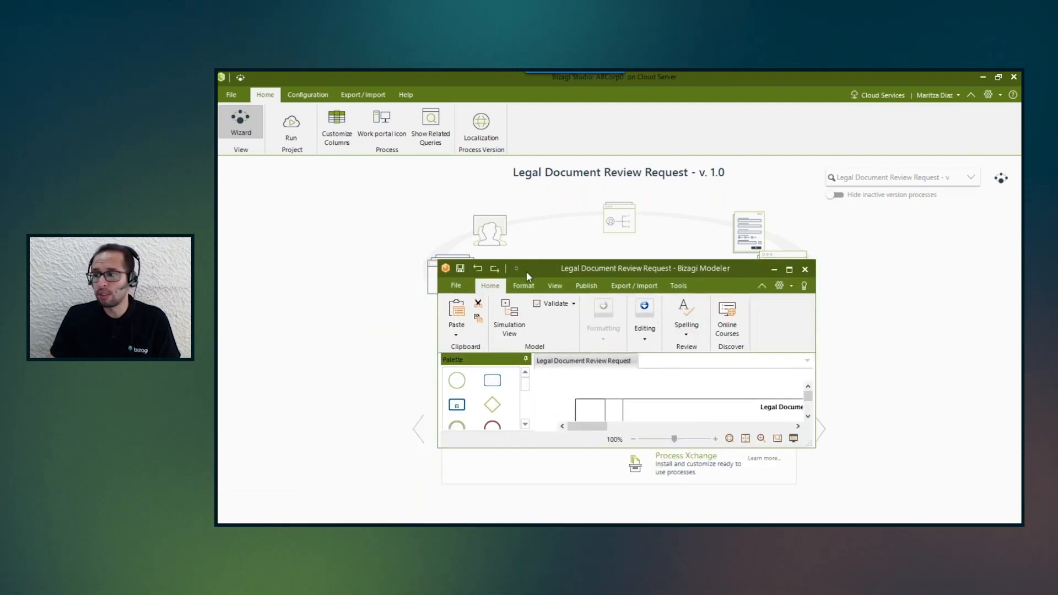
pyautogui.doubleClick(609, 272)
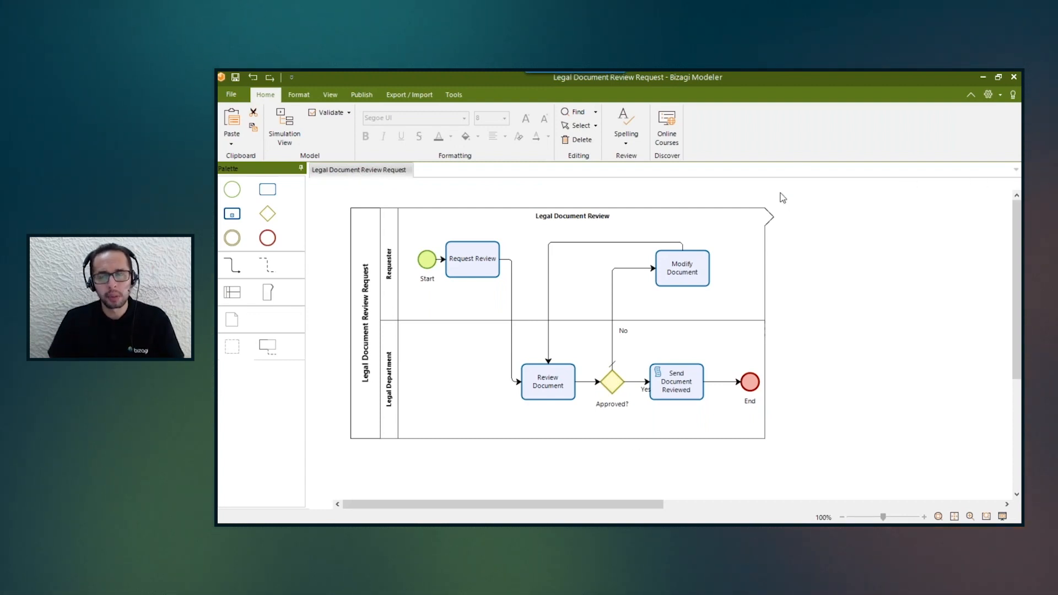
pyautogui.click(1014, 77)
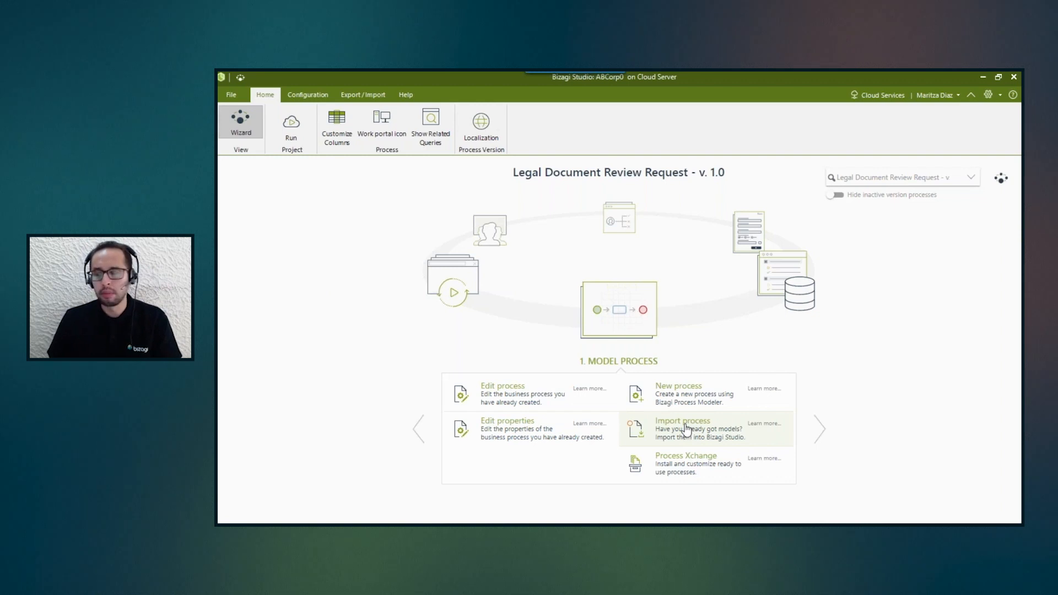
# Step: Examine the names and data types of the ReviewRequest entity's attributes in the Model Data stage, then close the editor
pyautogui.click(777, 274)
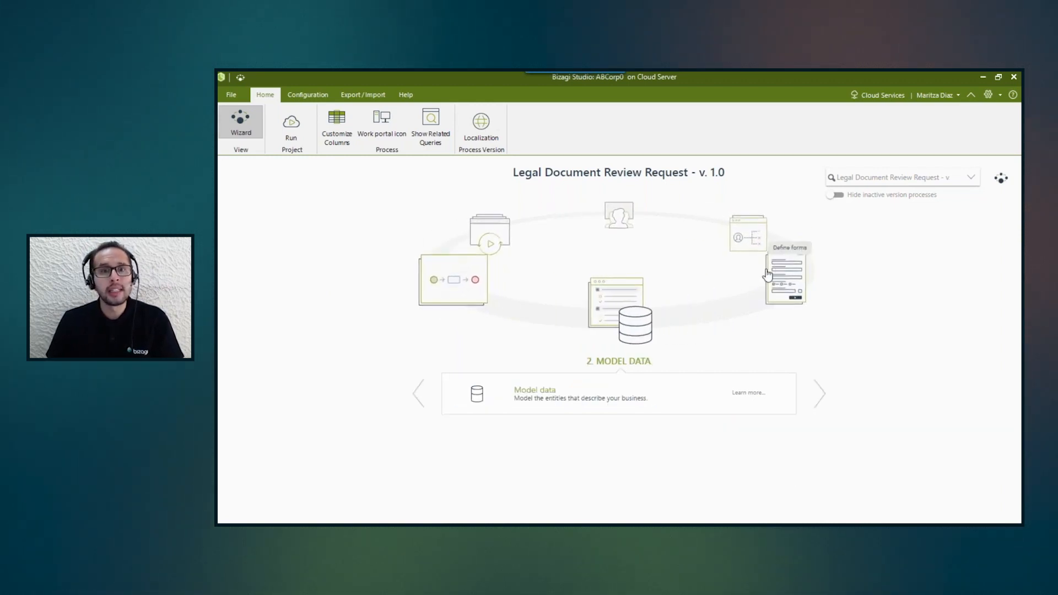
pyautogui.click(538, 394)
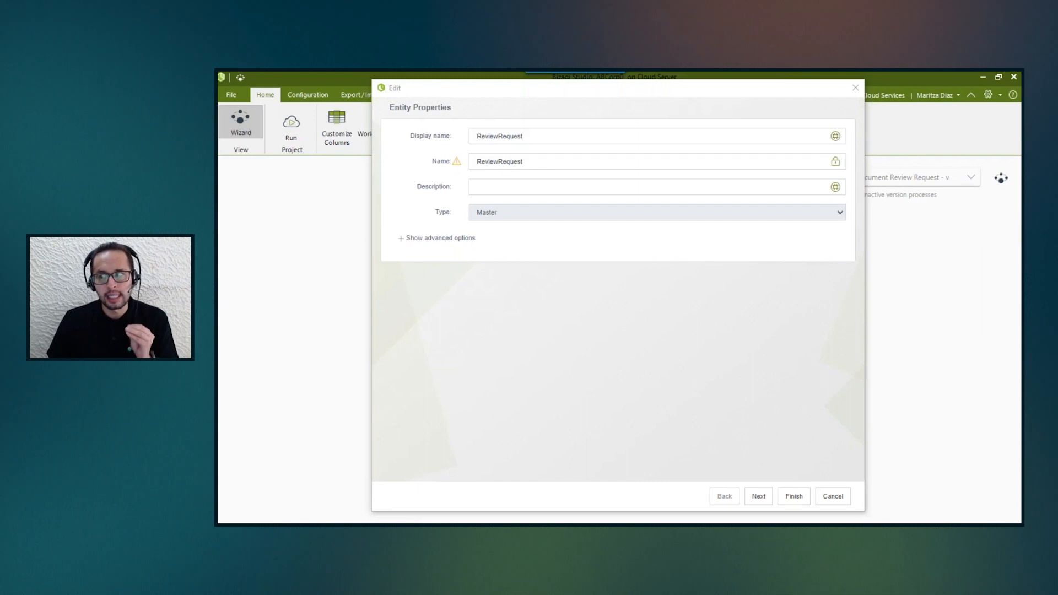
pyautogui.click(755, 498)
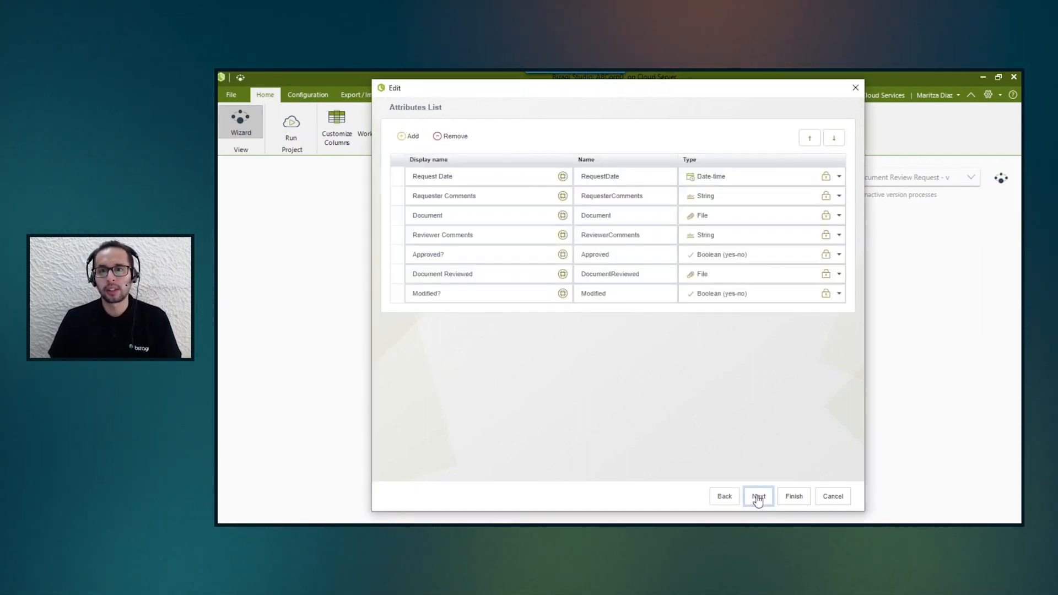
pyautogui.click(854, 88)
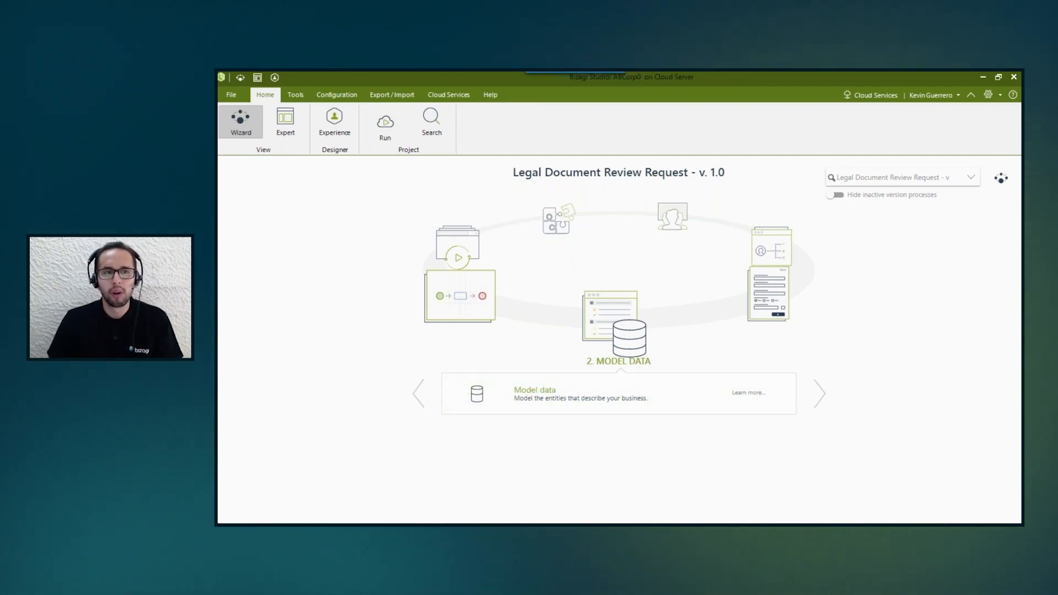
# Step: Examine the ReviewRequest entity in the data model diagram, reposition it on the canvas, and close the diagram without saving
pyautogui.doubleClick(552, 197)
pyautogui.moveTo(611, 365); pyautogui.dragTo(383, 263)
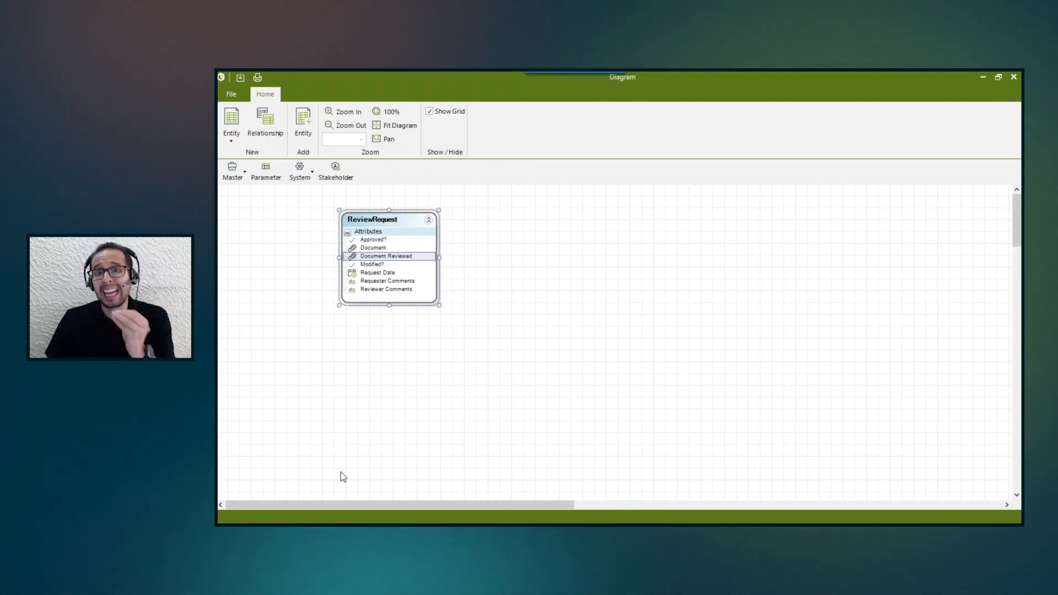
pyautogui.click(1012, 77)
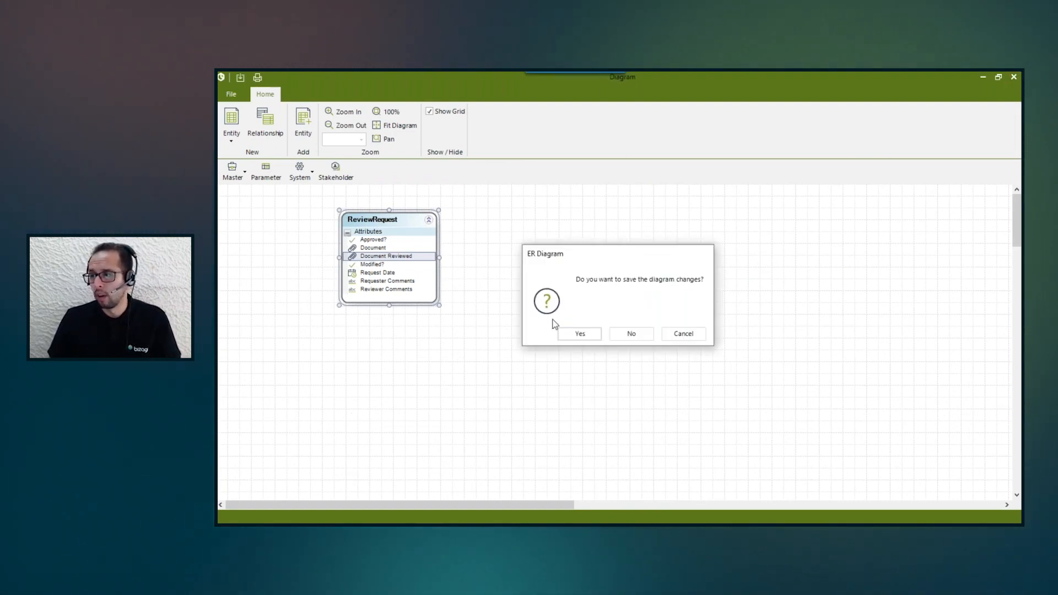
pyautogui.click(629, 334)
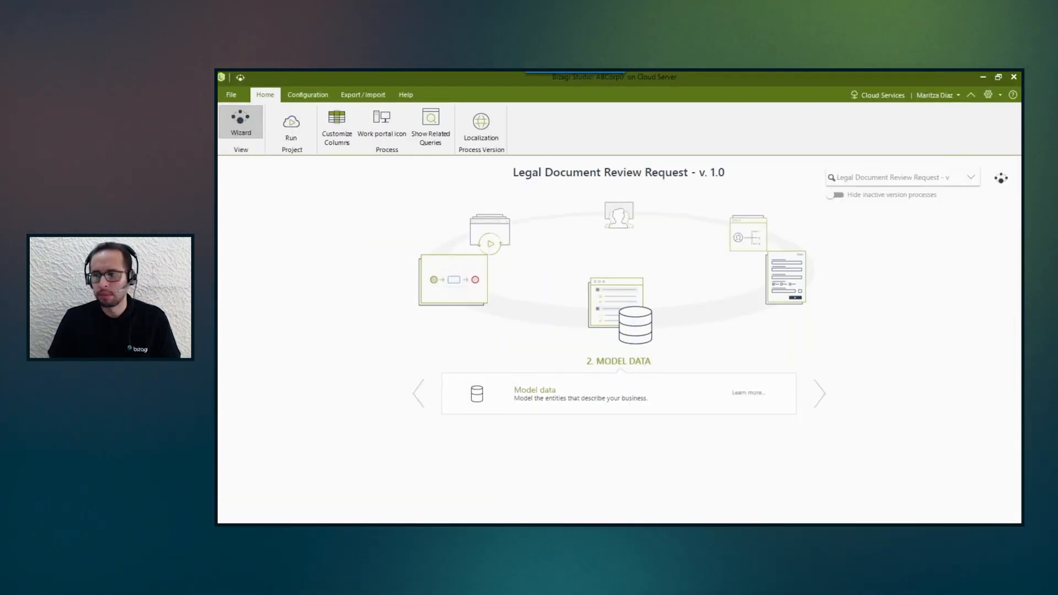
# Step: Open the Request Review task's form in the Forms Designer from the wizard's Define Forms stage
pyautogui.click(802, 294)
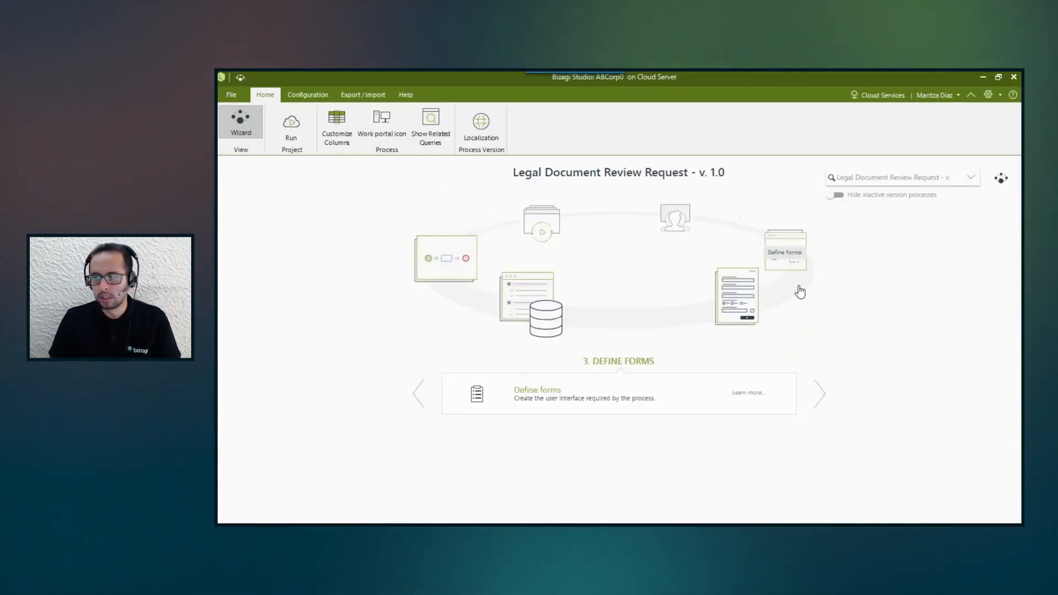
pyautogui.click(549, 392)
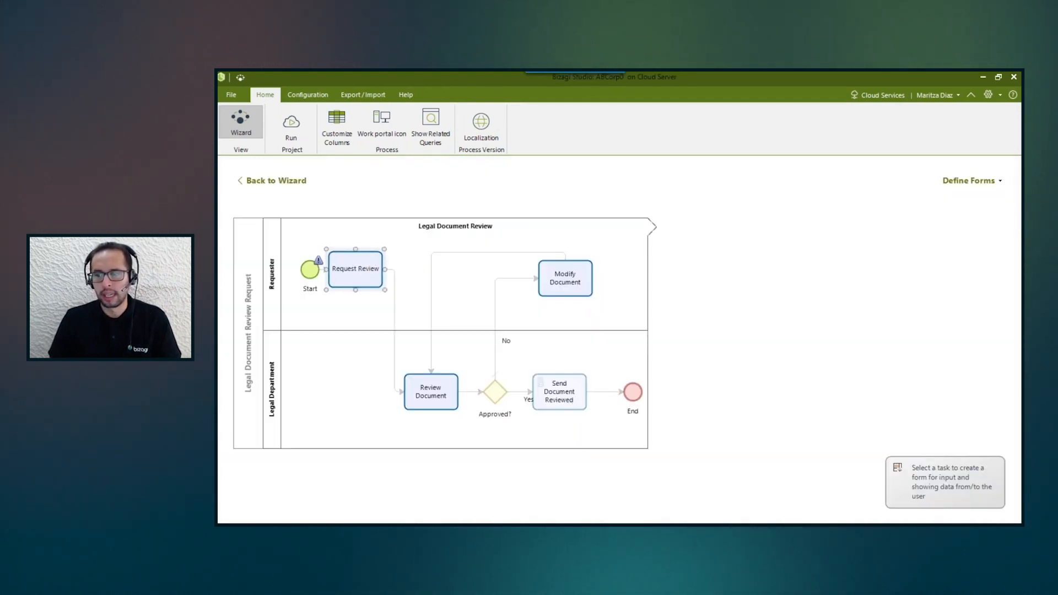
pyautogui.doubleClick(491, 244)
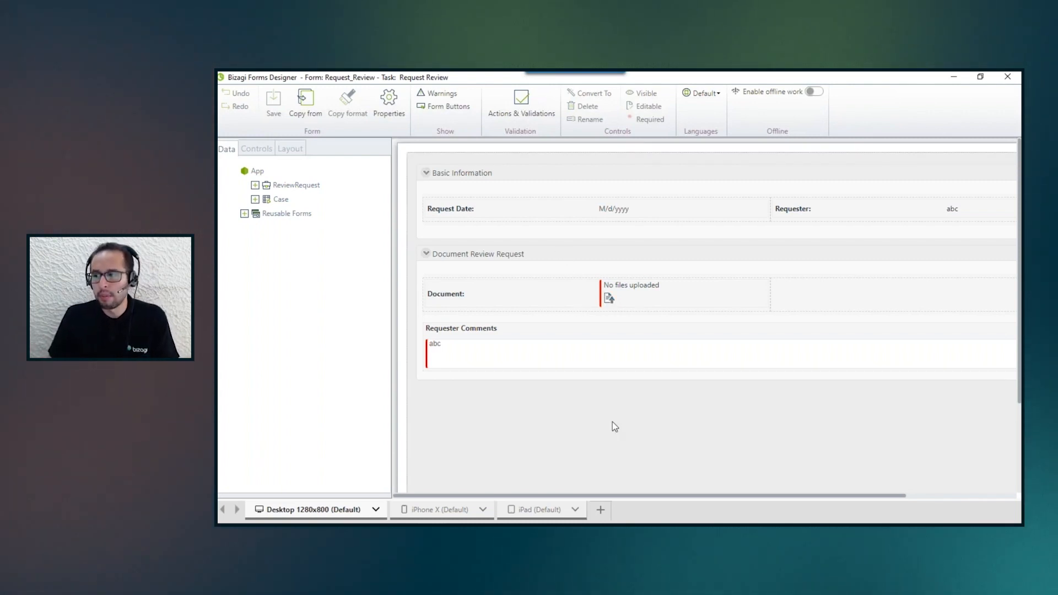
# Step: Try to control the Request Date field's visibility with an expression, cancel the expression manager, and close the form
pyautogui.click(508, 204)
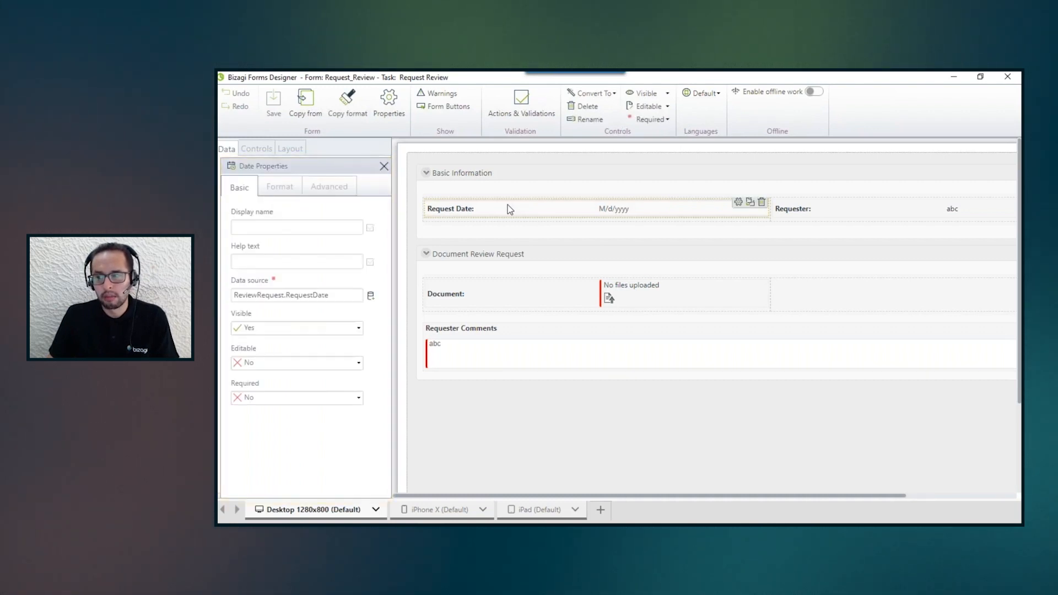
pyautogui.click(358, 329)
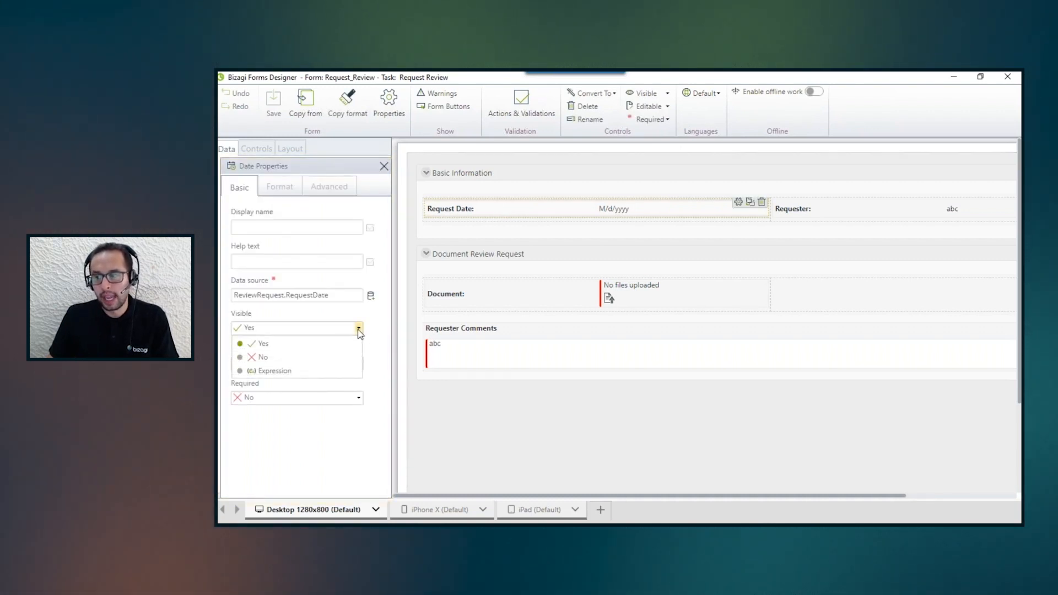
pyautogui.click(289, 371)
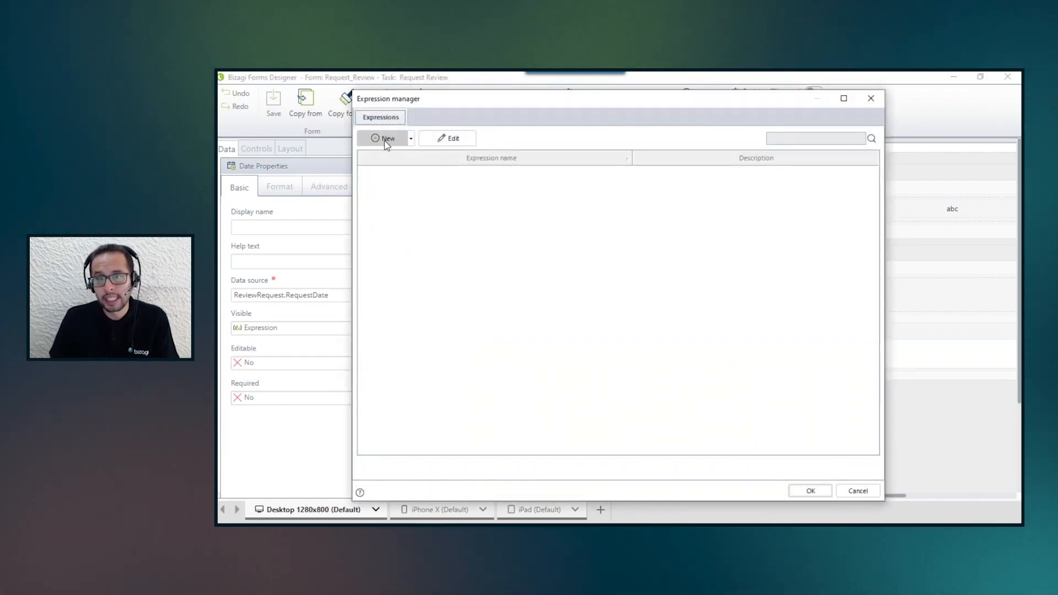
pyautogui.click(870, 98)
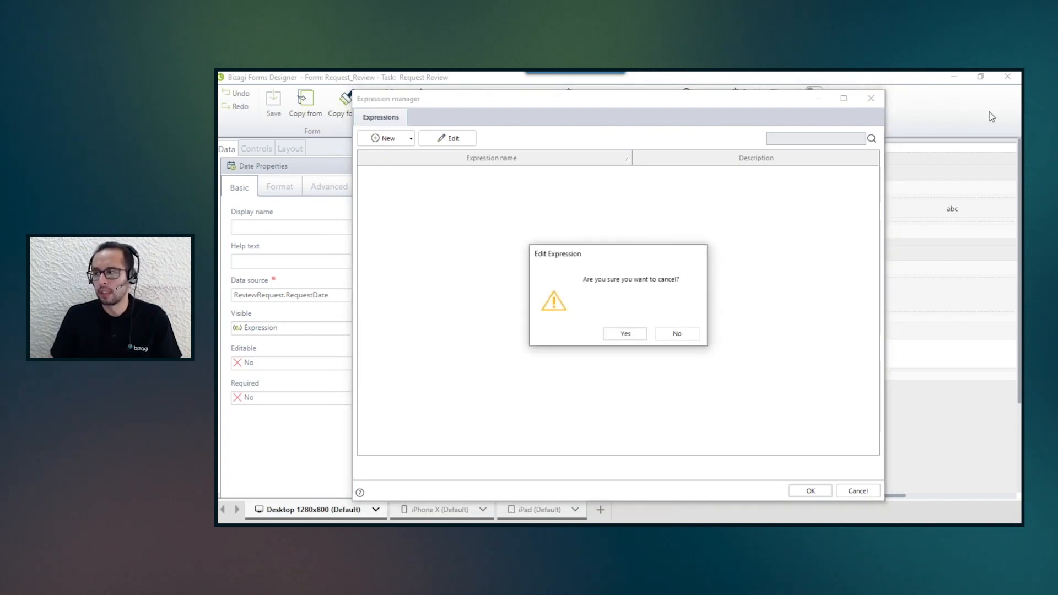
pyautogui.click(635, 334)
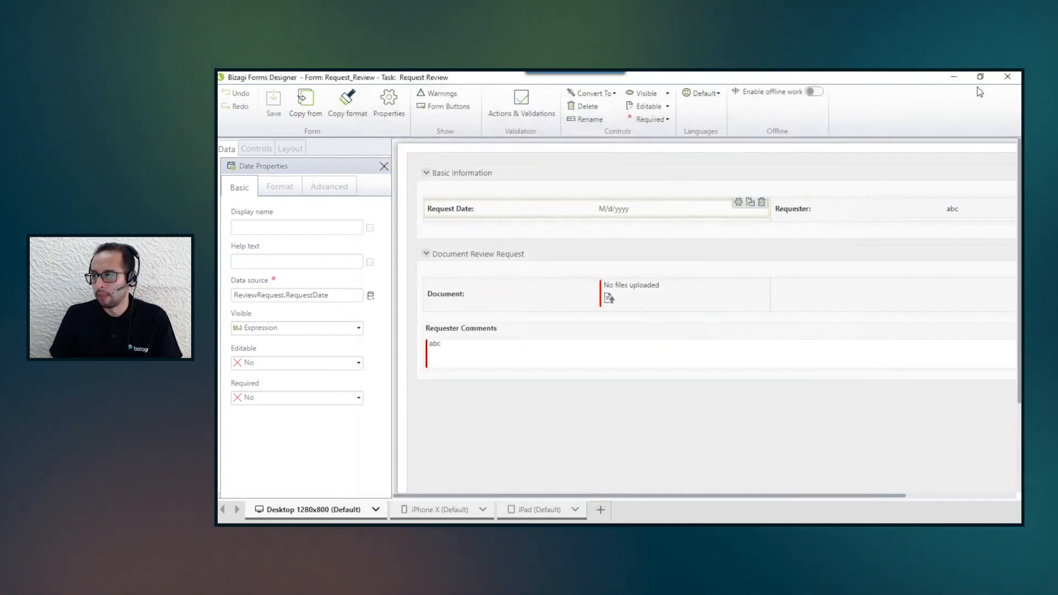
pyautogui.click(1006, 82)
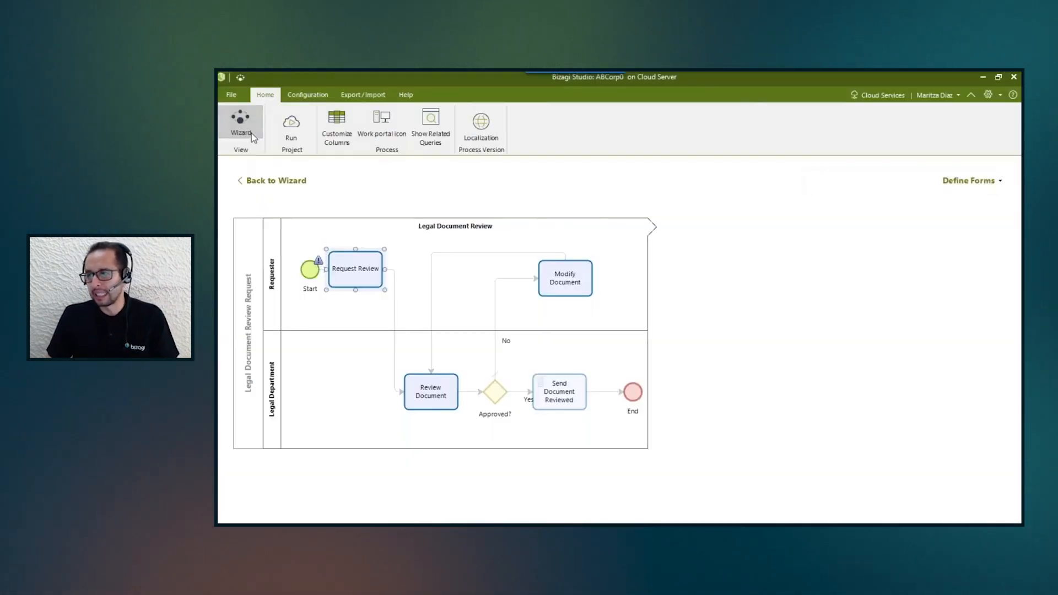
# Step: Open the Request Review task's activity actions from the wizard's Business Rules stage
pyautogui.click(251, 137)
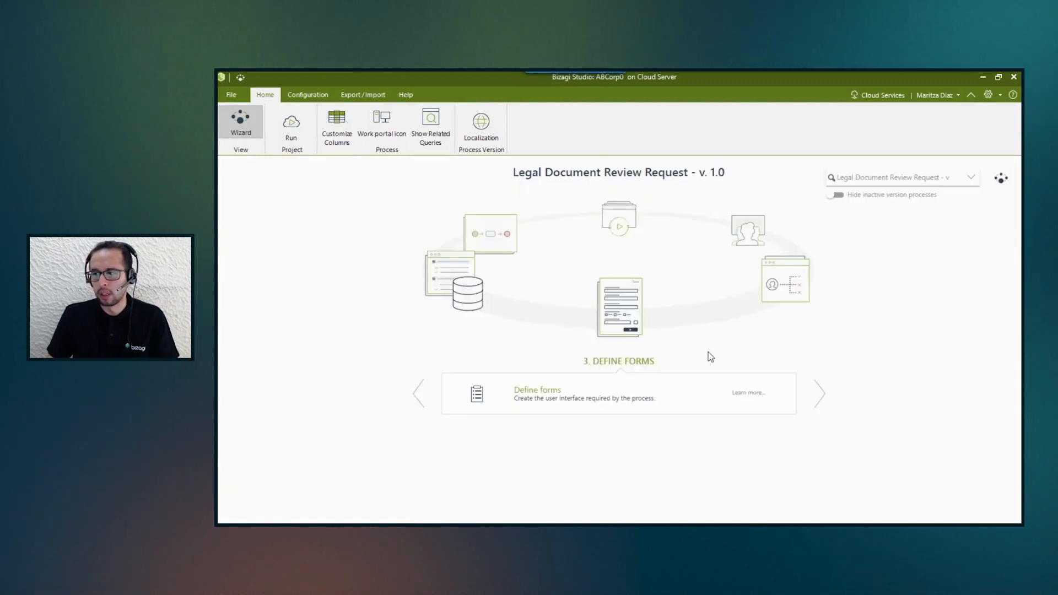
pyautogui.click(764, 287)
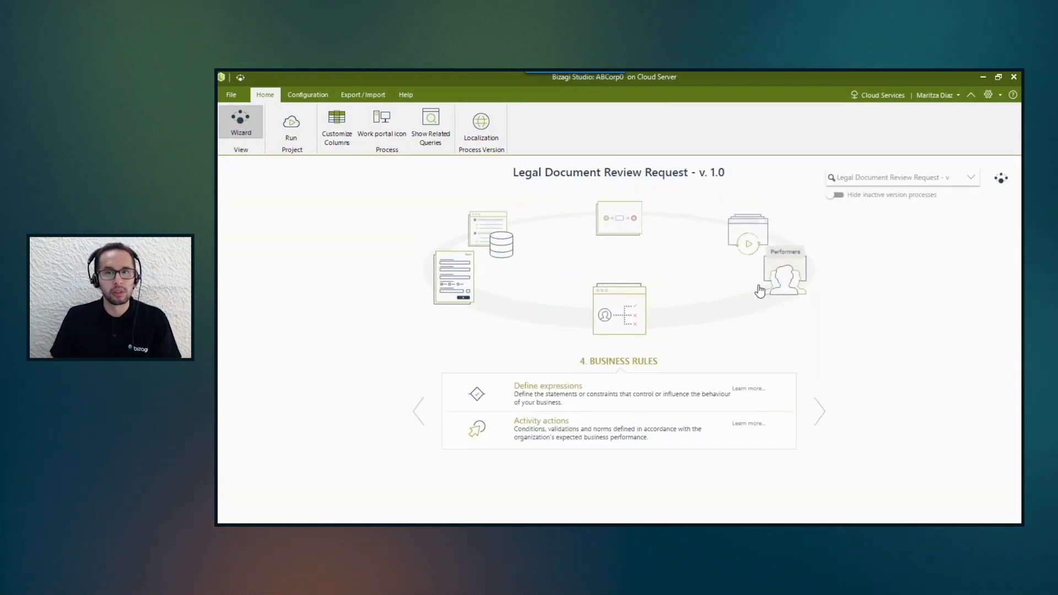
pyautogui.click(551, 404)
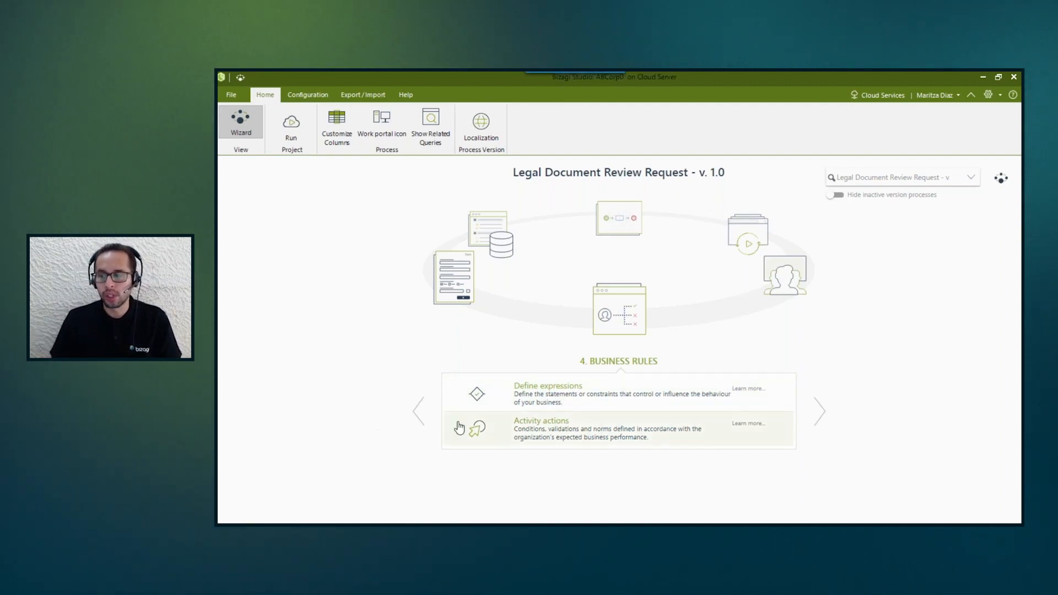
pyautogui.click(581, 434)
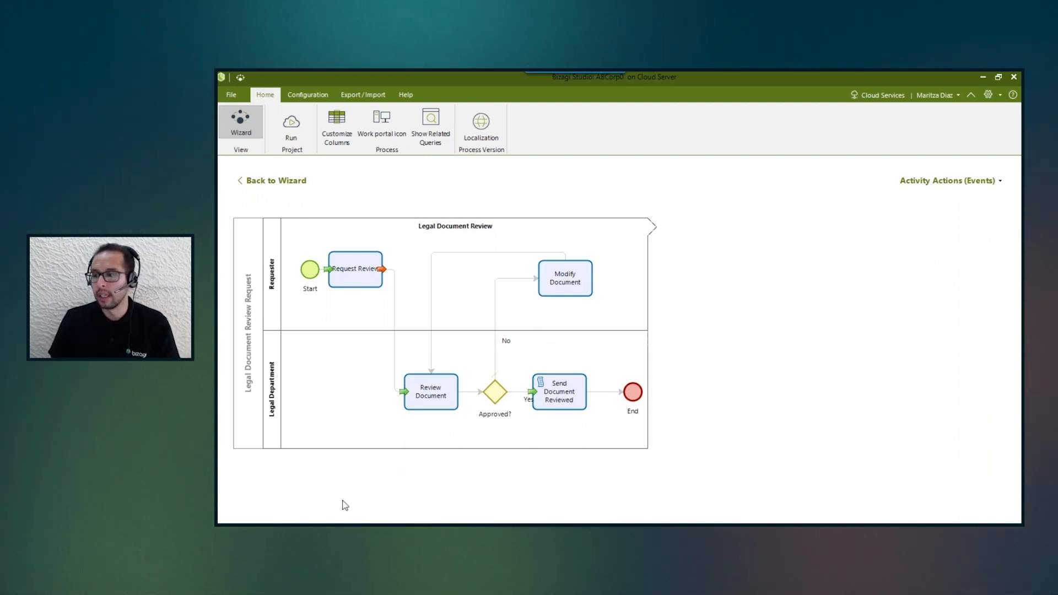
pyautogui.click(368, 281)
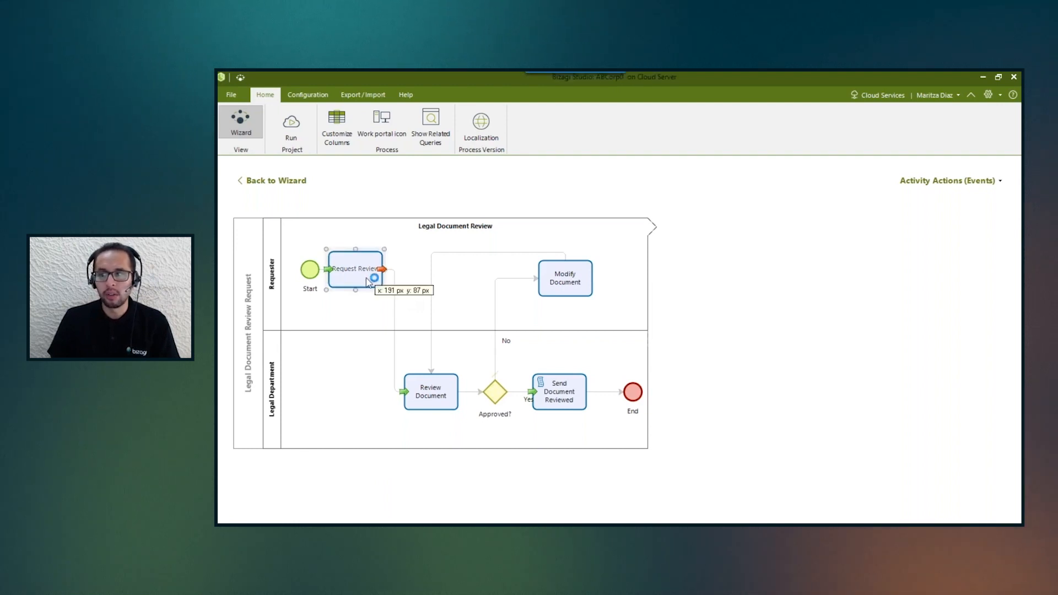
# Step: Start a new On Save expression for the Request Review task and add an If element to its flow
pyautogui.click(684, 188)
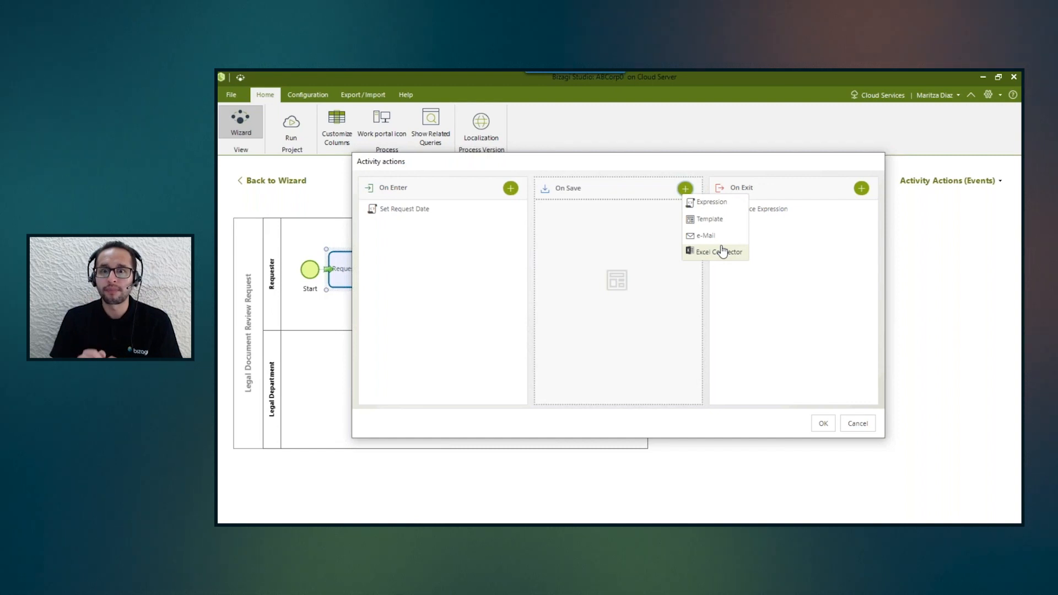
pyautogui.click(713, 207)
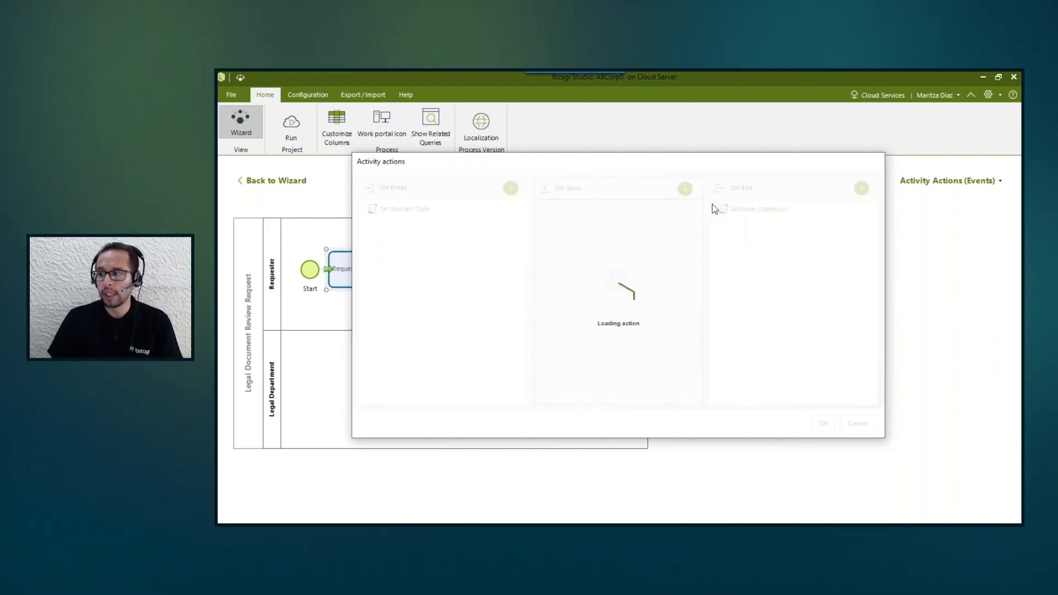
pyautogui.click(393, 139)
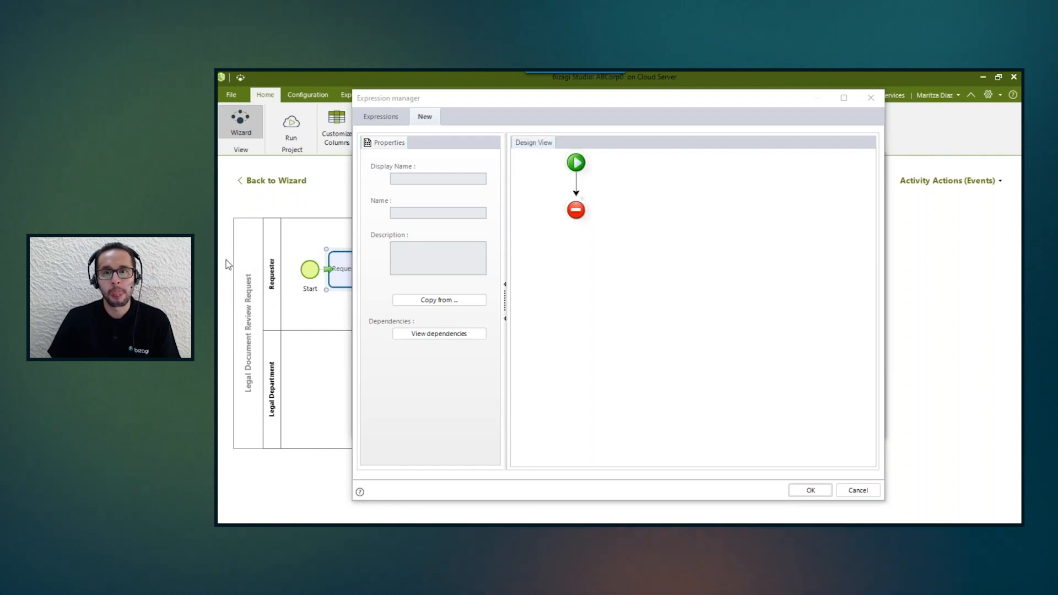
pyautogui.rightClick(578, 178)
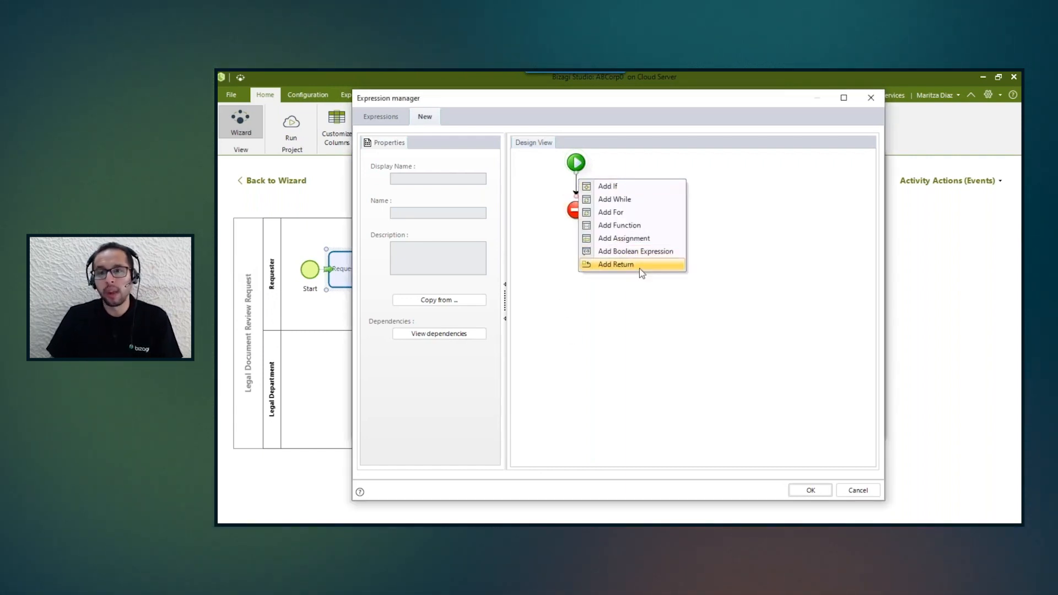
pyautogui.click(656, 185)
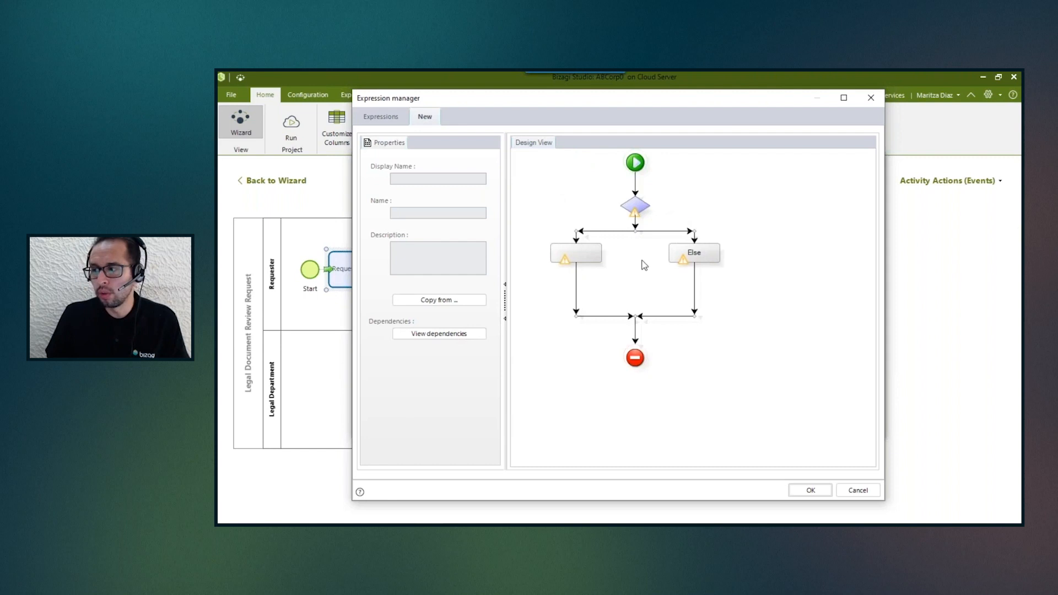
# Step: Try adding an assignment under the If branch, look at its assignments editor, and discard the expression and activity actions
pyautogui.doubleClick(575, 243)
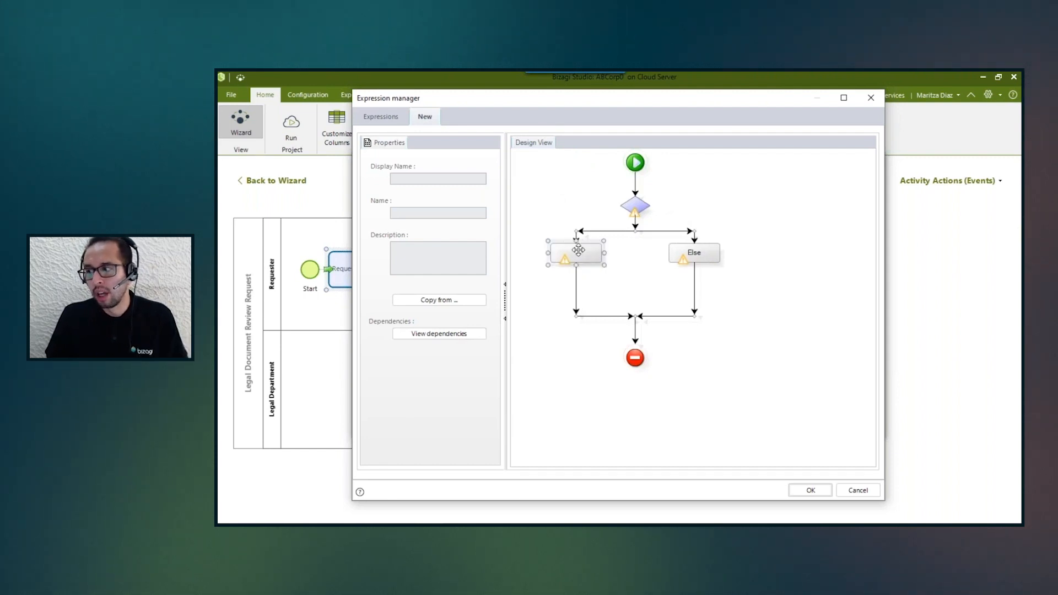
pyautogui.click(817, 254)
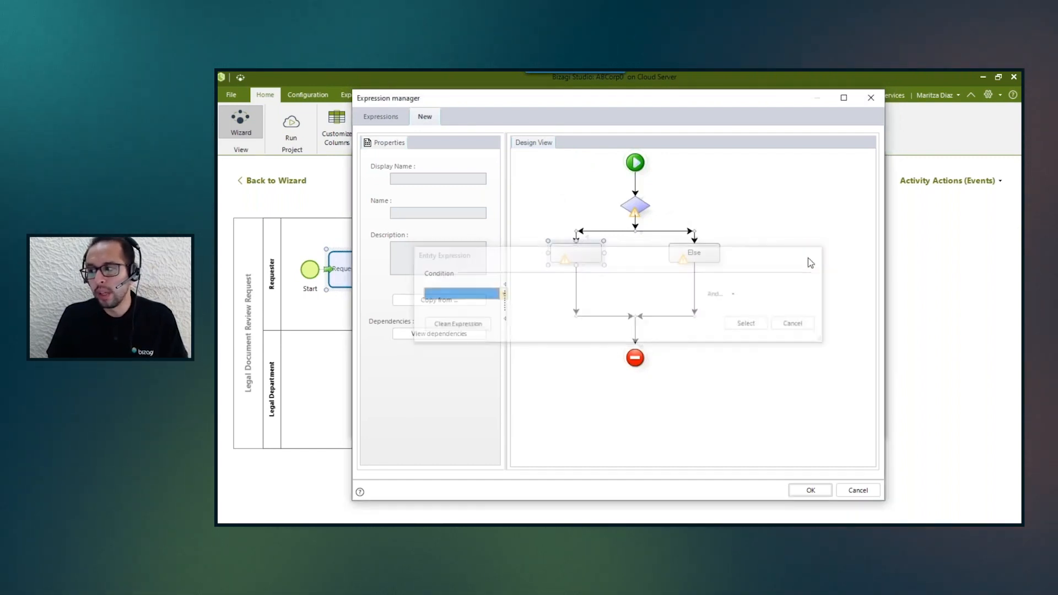
pyautogui.rightClick(574, 278)
pyautogui.click(646, 335)
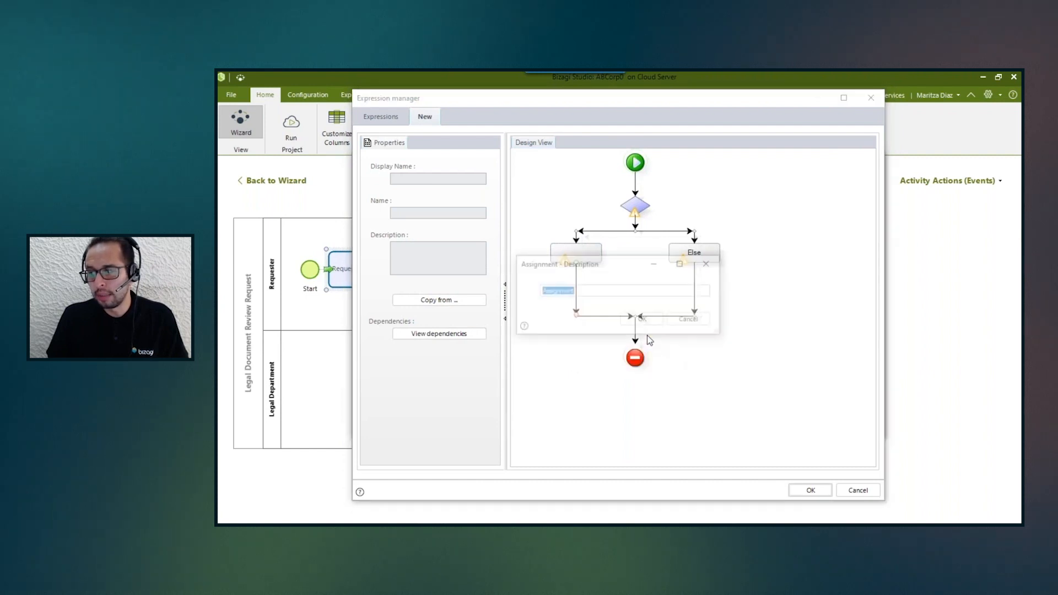
pyautogui.click(642, 319)
pyautogui.doubleClick(583, 306)
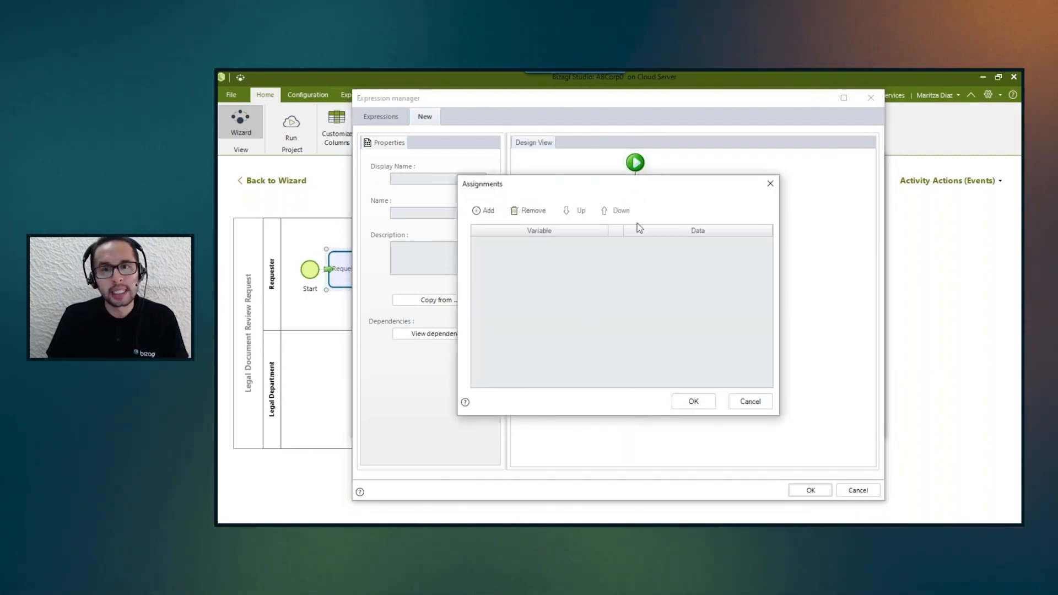
pyautogui.click(766, 187)
pyautogui.click(872, 99)
pyautogui.click(637, 332)
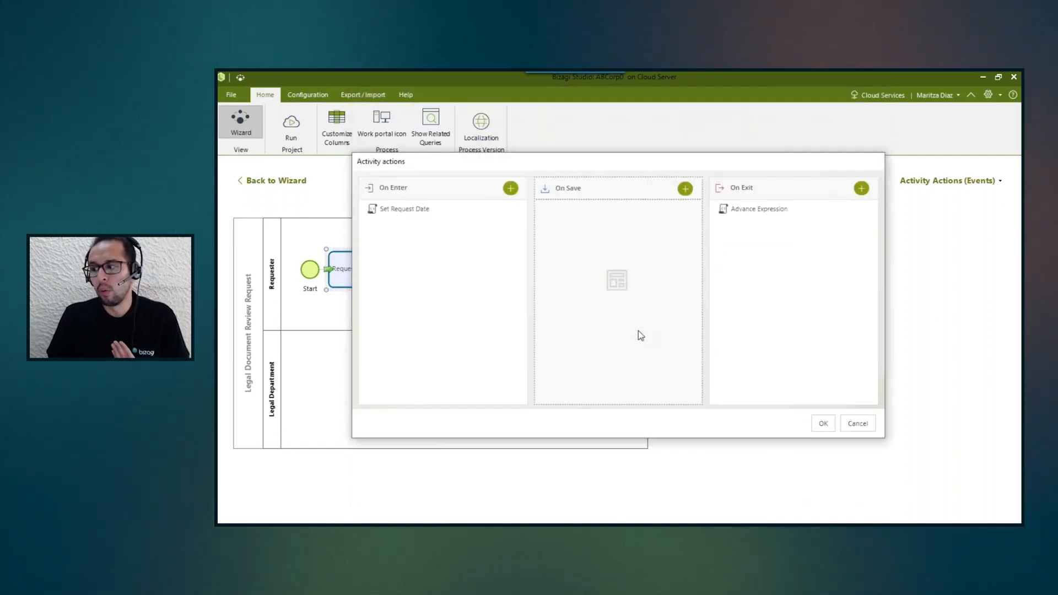
pyautogui.click(867, 422)
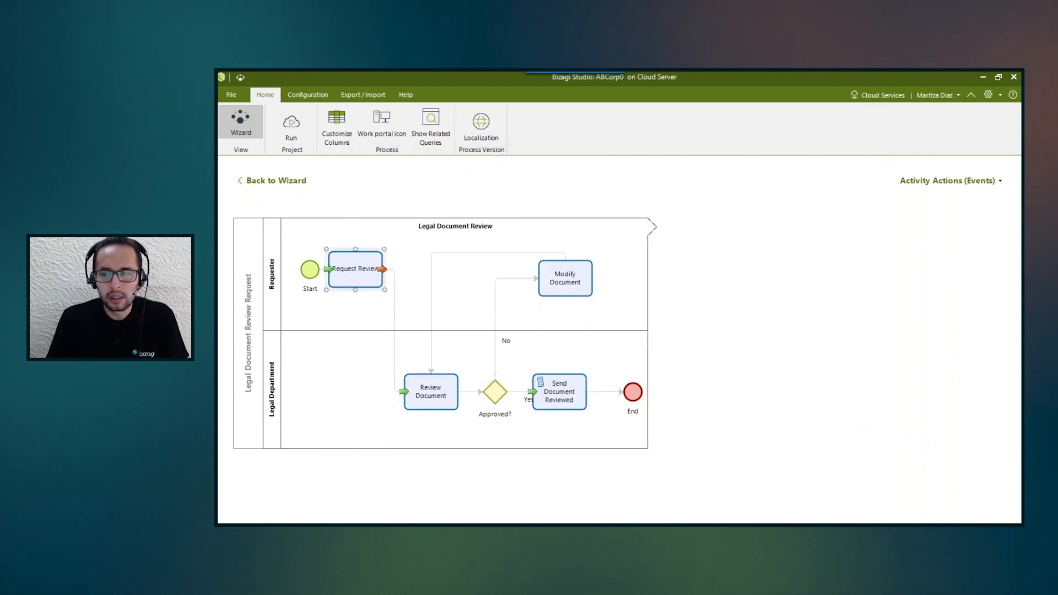
# Step: Open the Request Review task's performer definition from the wizard's Performers stage
pyautogui.click(254, 181)
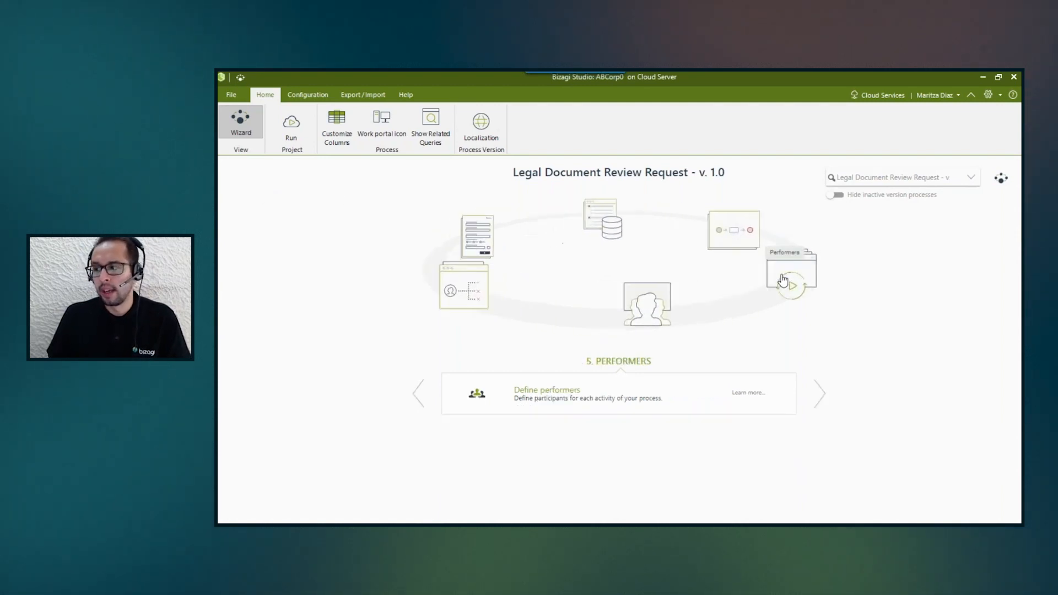
pyautogui.click(543, 387)
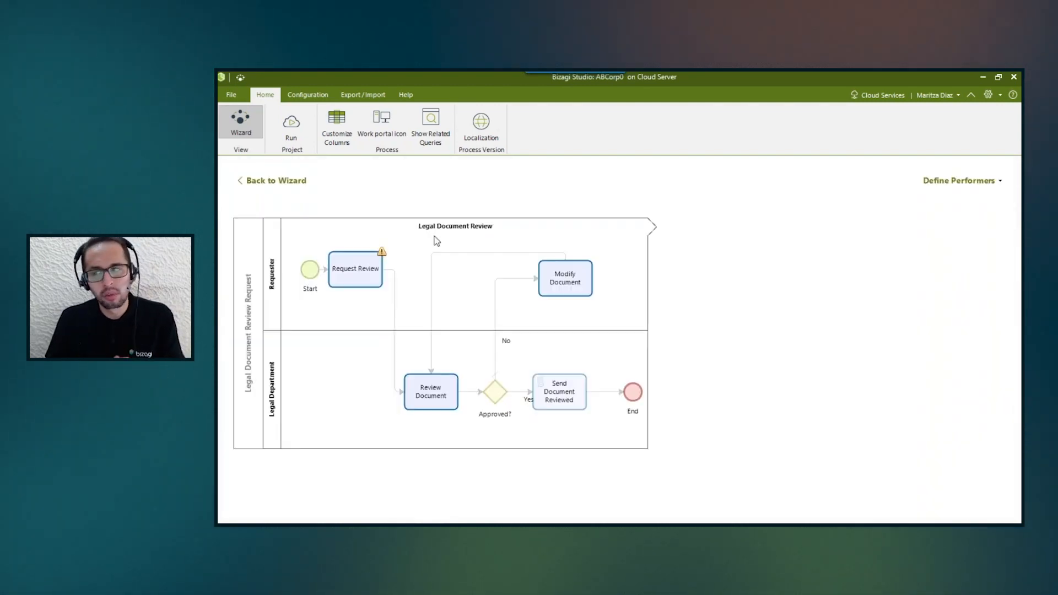
pyautogui.click(354, 267)
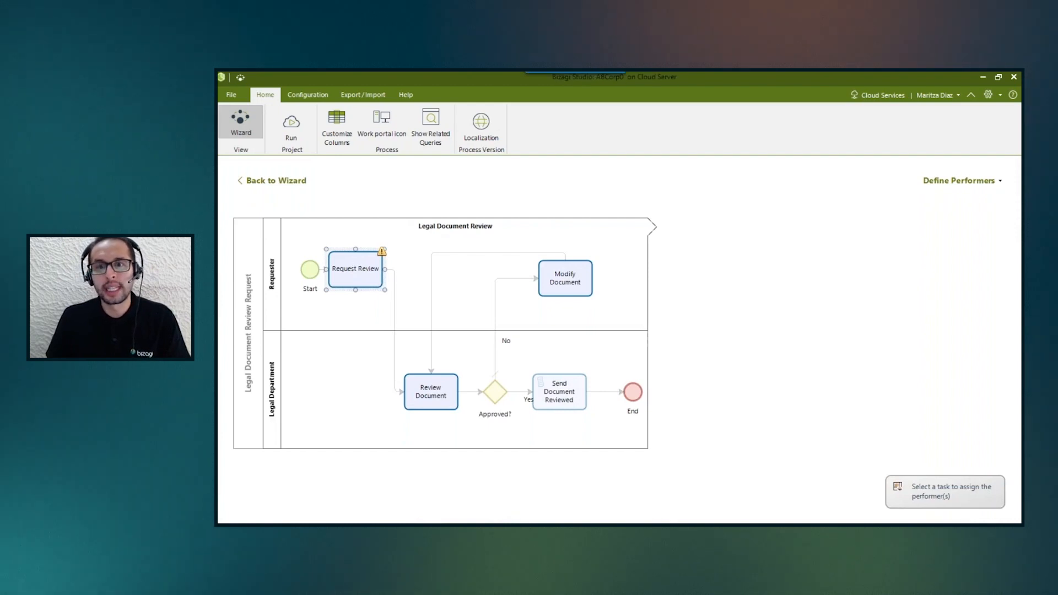
pyautogui.doubleClick(355, 269)
# Step: Try adding a performer condition under the Or node with Location as its property, and close the definition without saving
pyautogui.click(518, 272)
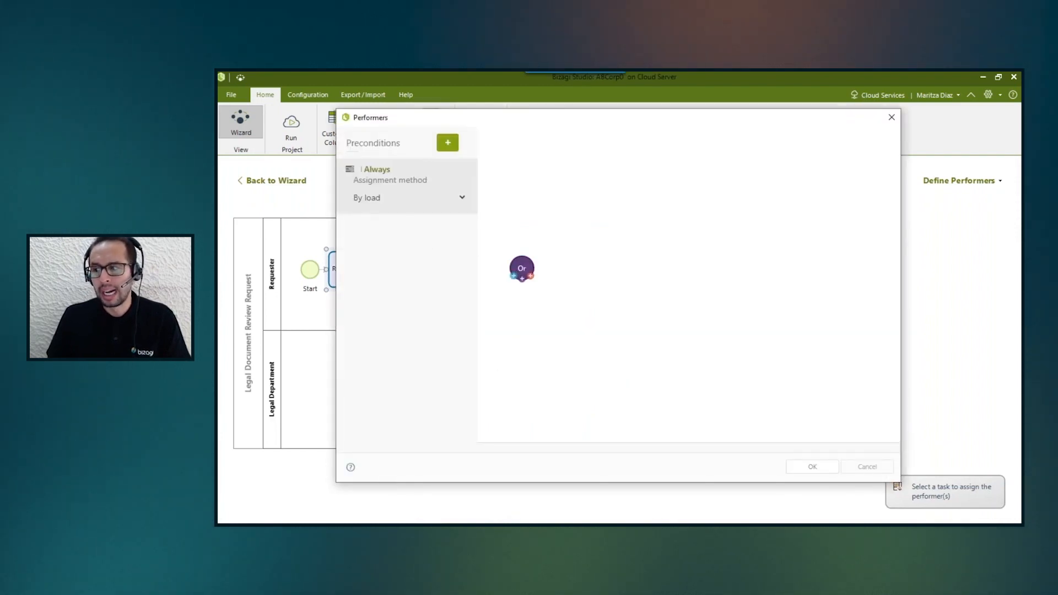
pyautogui.click(530, 277)
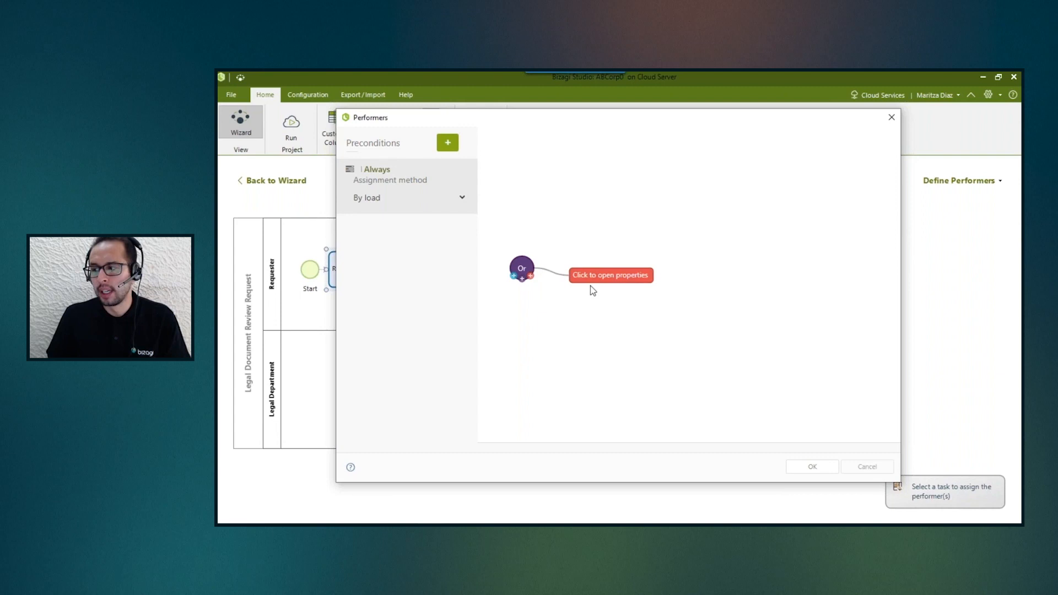
pyautogui.click(605, 279)
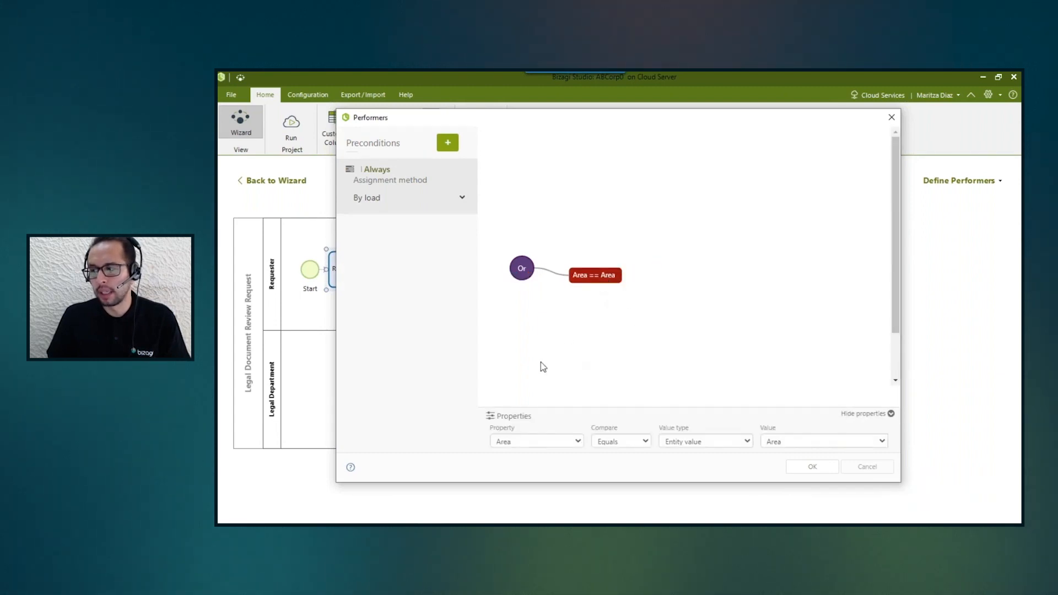
pyautogui.click(542, 441)
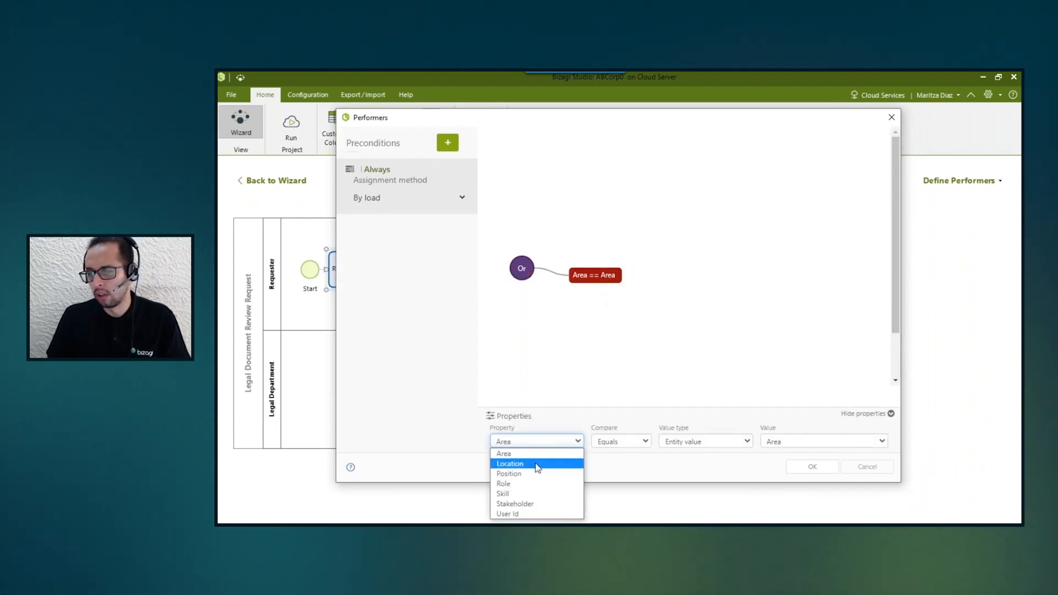
pyautogui.click(538, 463)
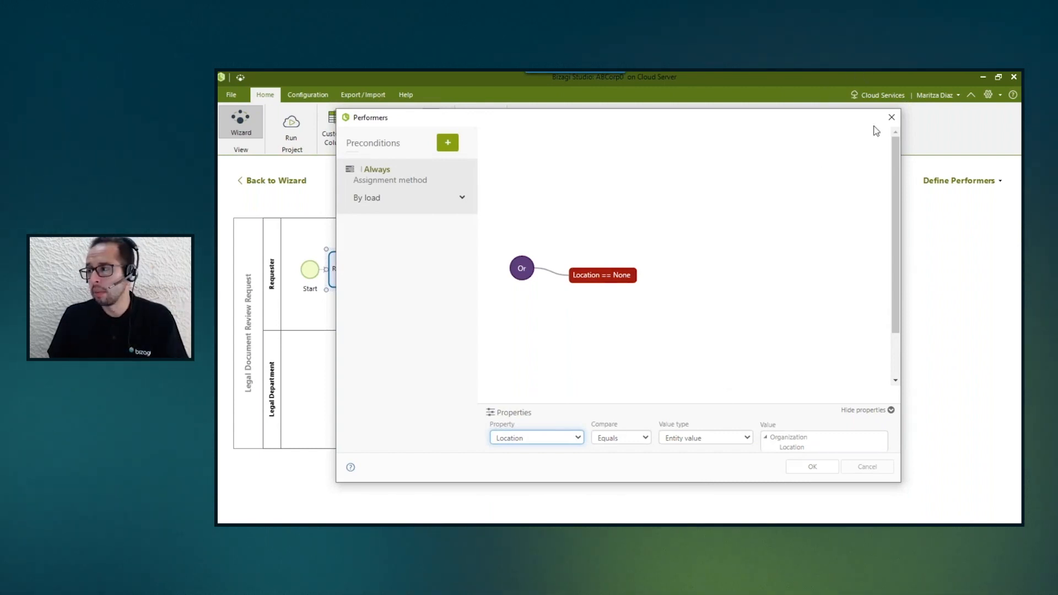
pyautogui.click(891, 117)
# Step: Return to the wizard and reopen the activity actions process view from the Business Rules stage
pyautogui.click(277, 180)
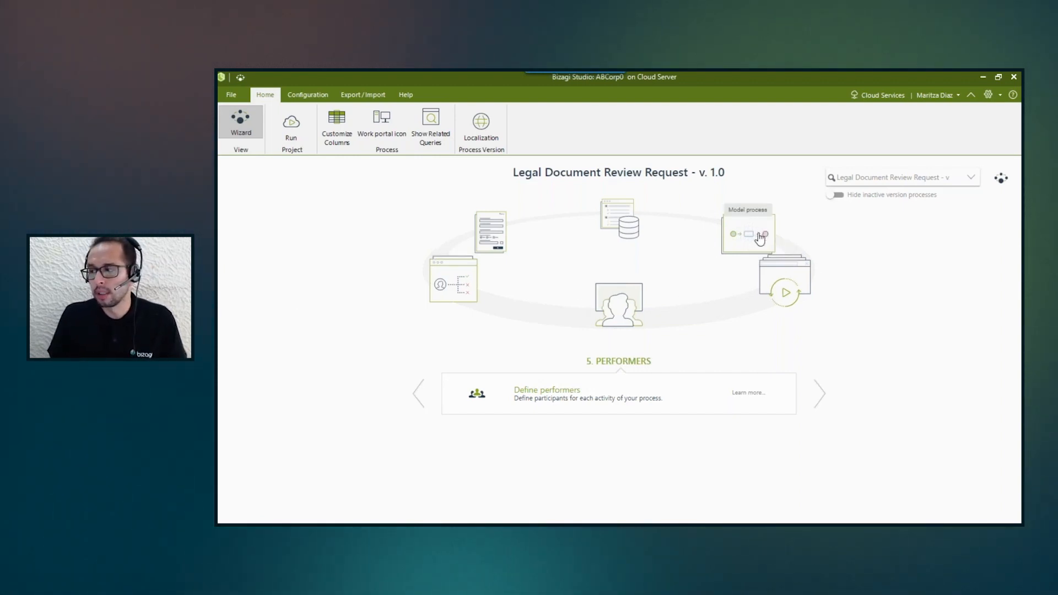
pyautogui.click(760, 238)
pyautogui.click(622, 215)
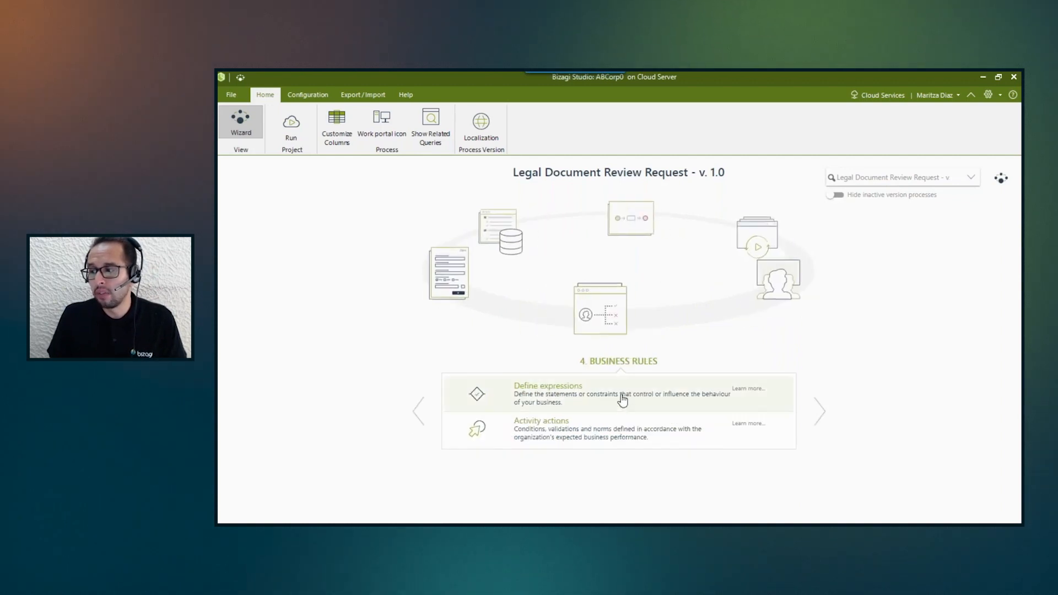
pyautogui.click(594, 427)
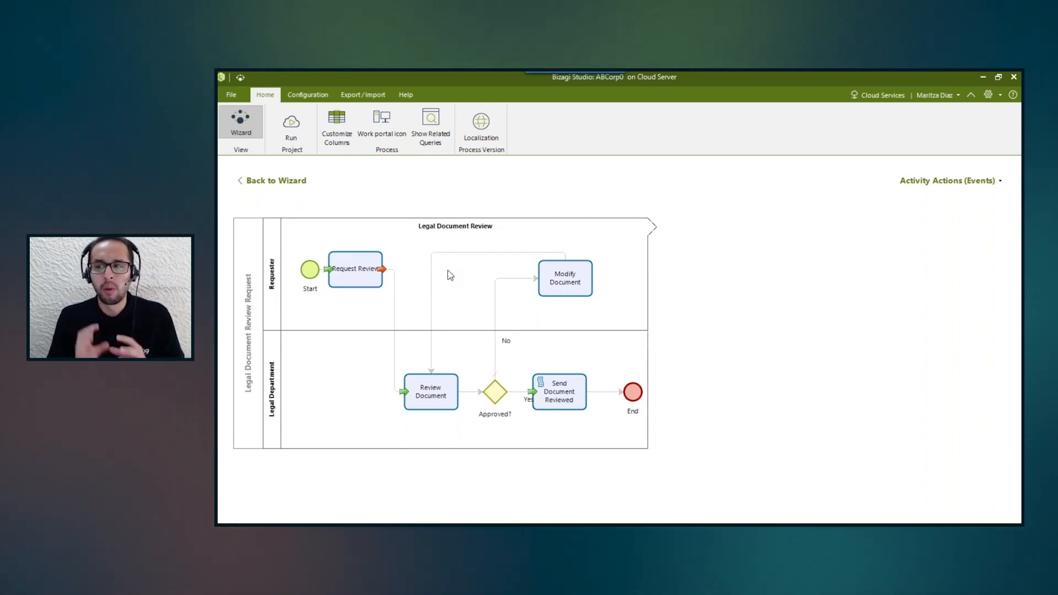
# Step: Switch to the other Bizagi Studio window, the one offering the Expert view, and maximize it
pyautogui.moveTo(218, 76); pyautogui.dragTo(674, 208)
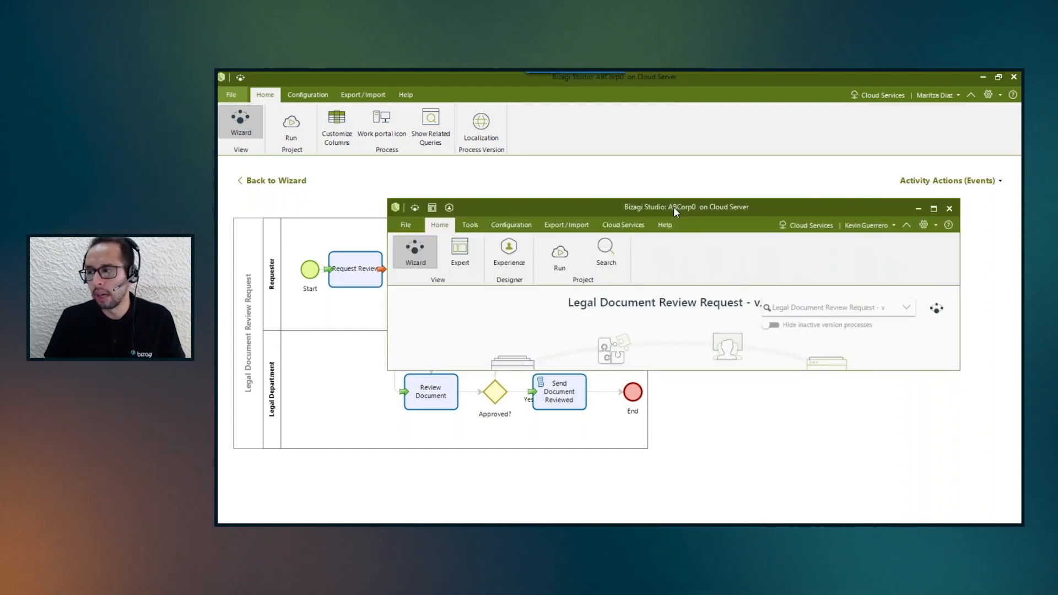
pyautogui.doubleClick(673, 207)
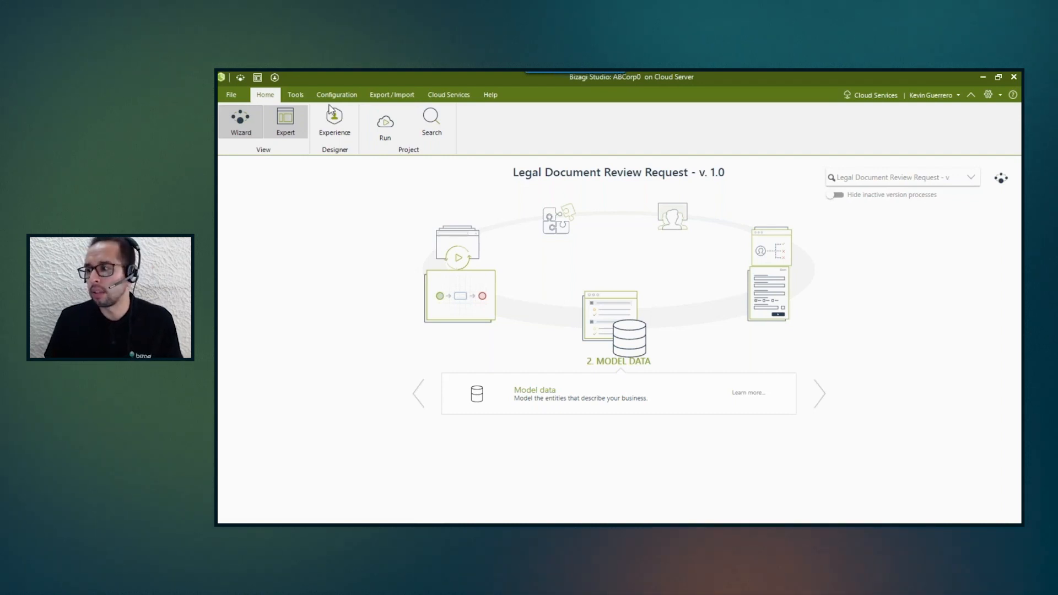
# Step: Inspect the Request Review task's activity actions from the wizard's Business Rules stage, cancel the dialog, and return to the wizard
pyautogui.click(686, 223)
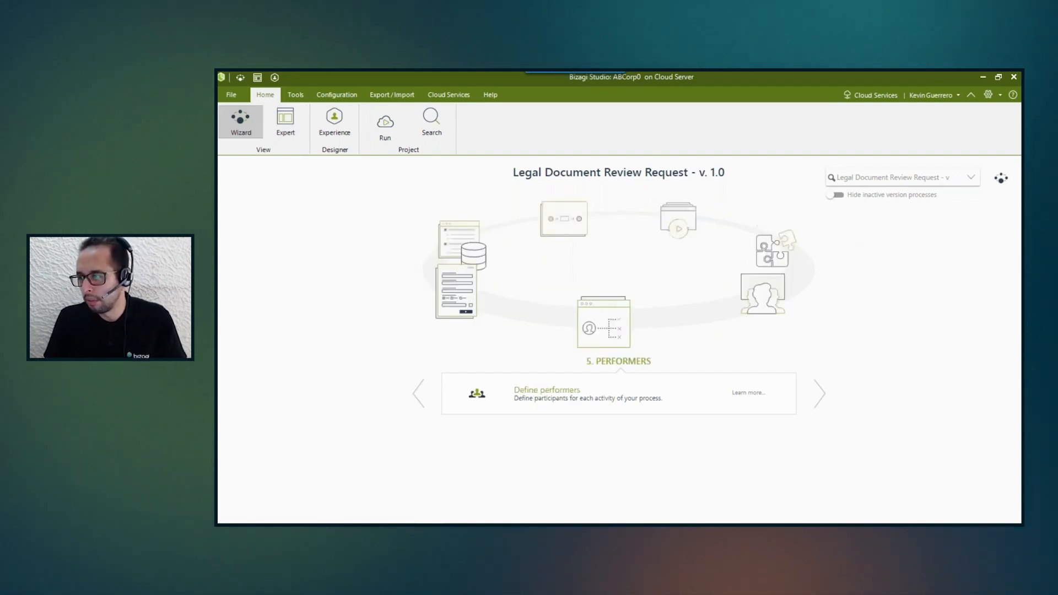
pyautogui.click(472, 312)
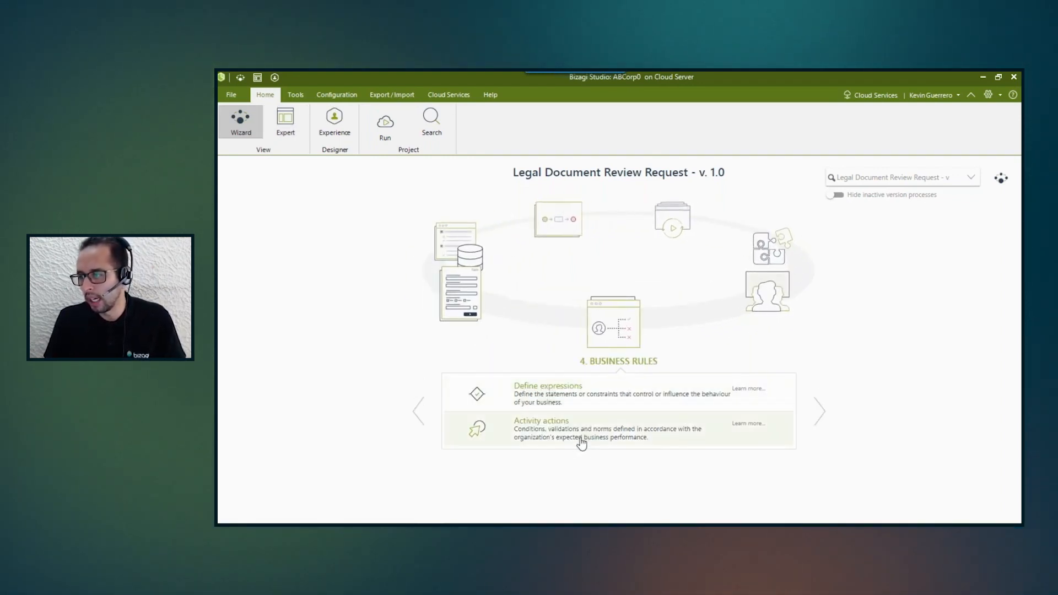
pyautogui.click(559, 435)
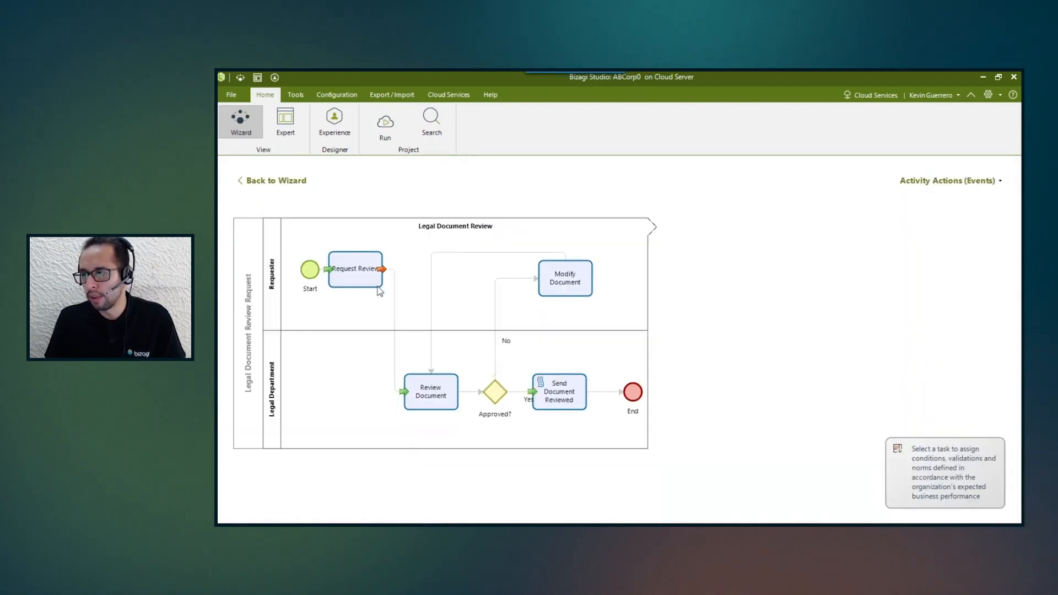
pyautogui.click(364, 278)
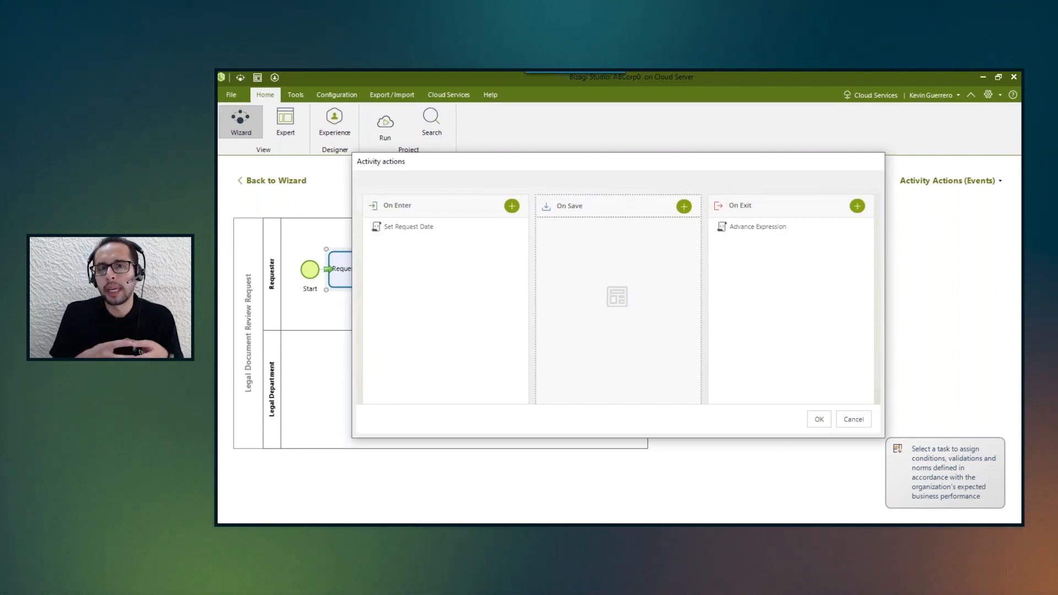
pyautogui.click(853, 421)
pyautogui.click(268, 180)
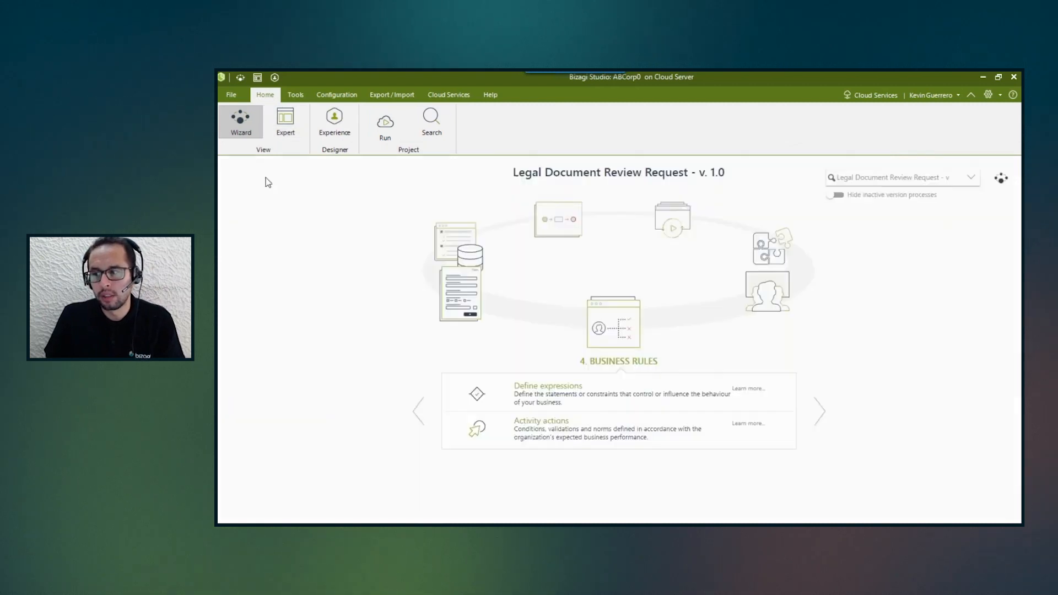
# Step: Switch to the Expert view and browse its External systems and Robots modules
pyautogui.click(291, 132)
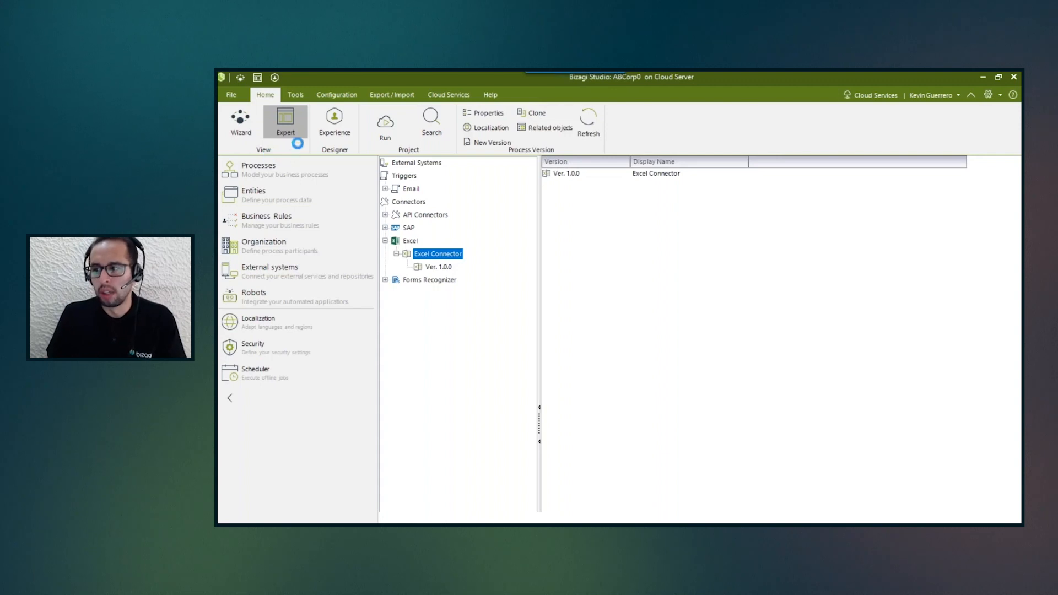
pyautogui.click(259, 269)
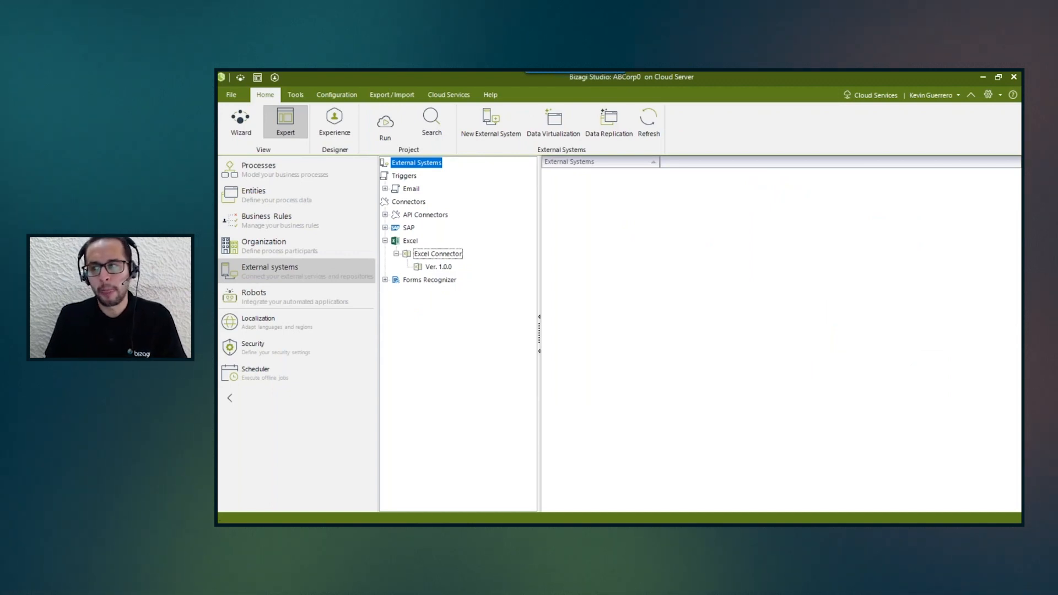
pyautogui.click(248, 300)
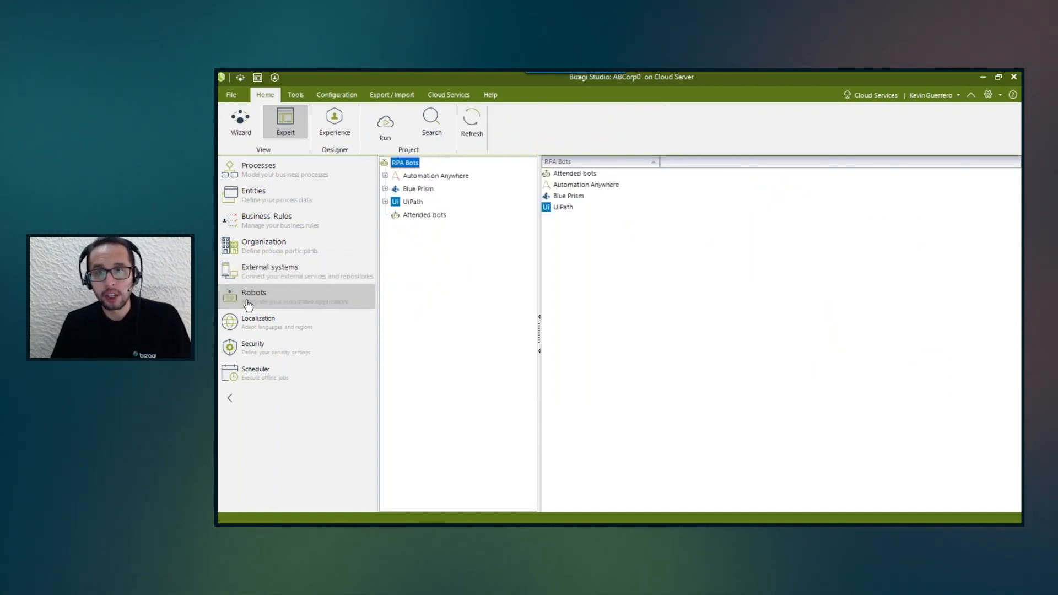
# Step: Open version 1.0.0 of the Excel Connector under External systems for editing, review its Write and Read actions, and close it
pyautogui.click(278, 271)
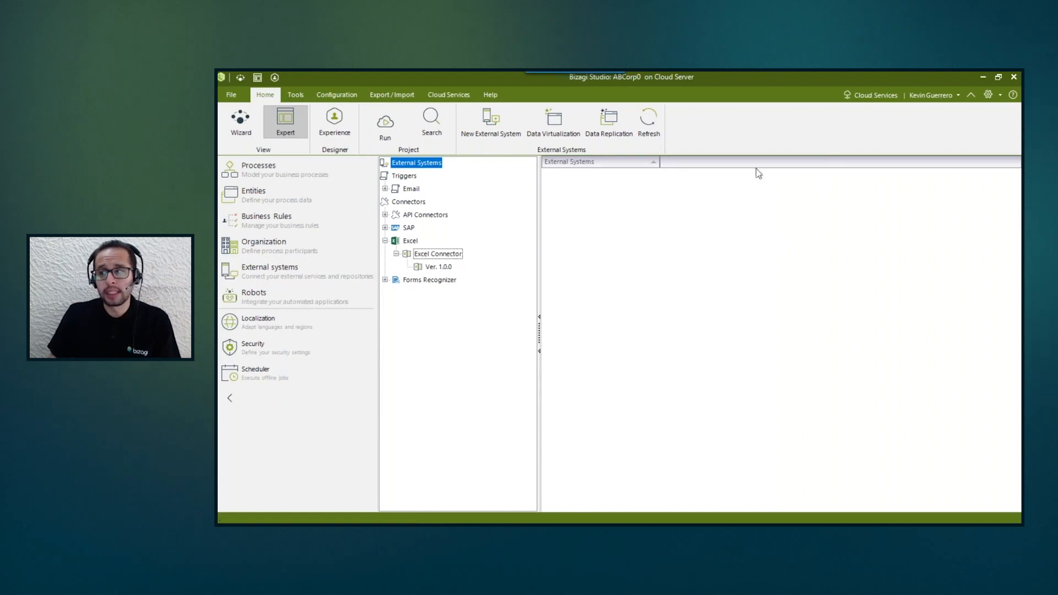
pyautogui.click(435, 254)
pyautogui.click(429, 280)
pyautogui.click(438, 267)
pyautogui.rightClick(429, 266)
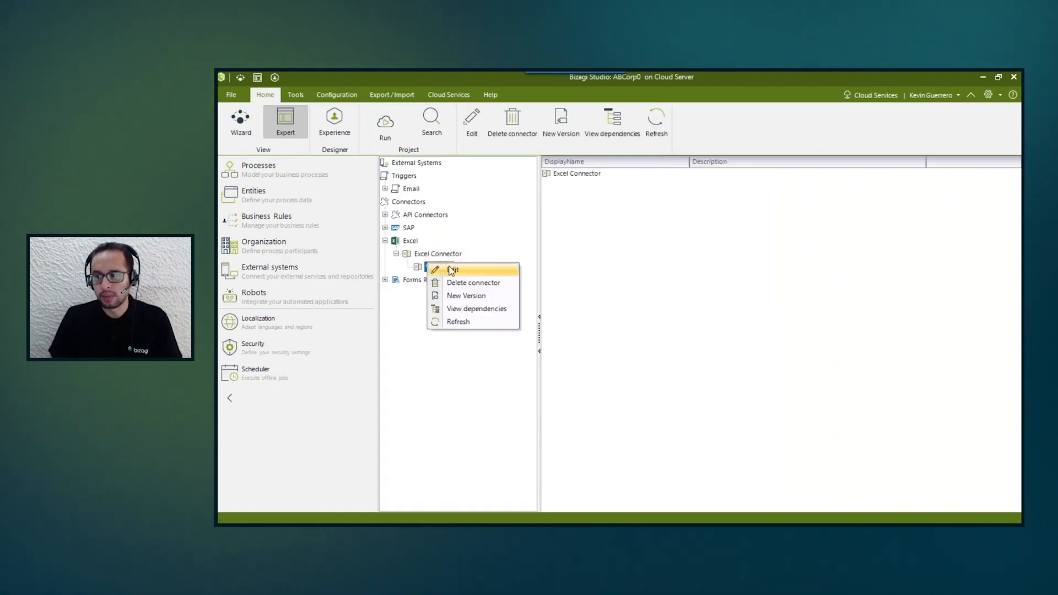
pyautogui.click(456, 270)
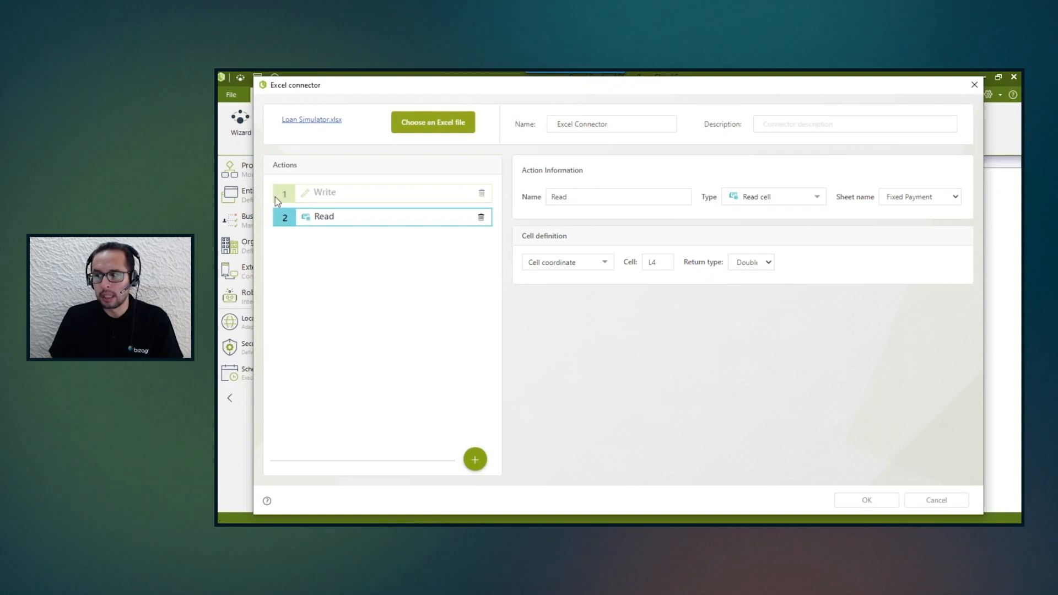
pyautogui.click(306, 194)
pyautogui.click(354, 214)
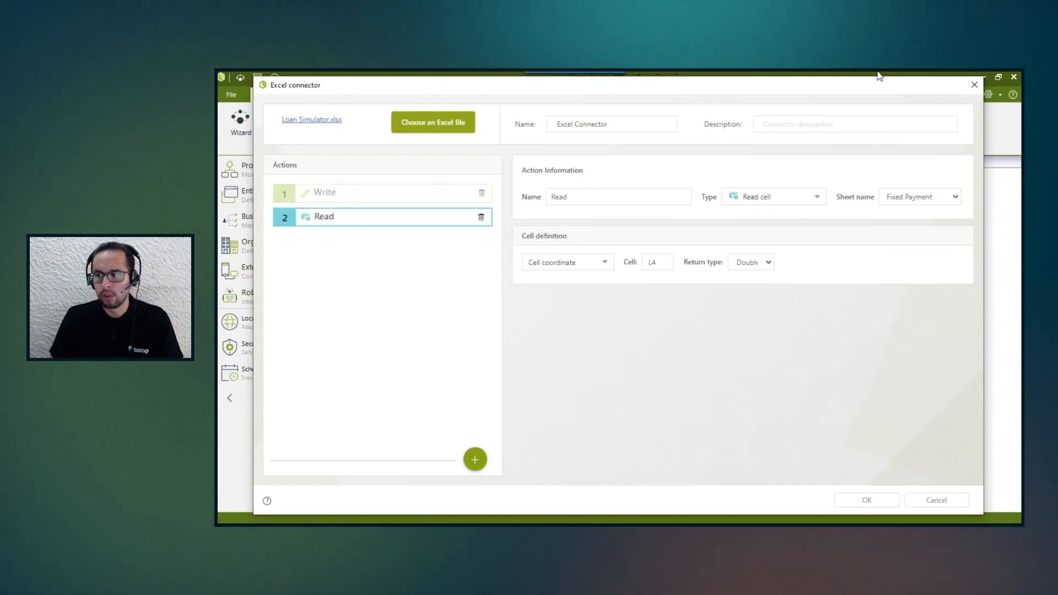
pyautogui.click(974, 84)
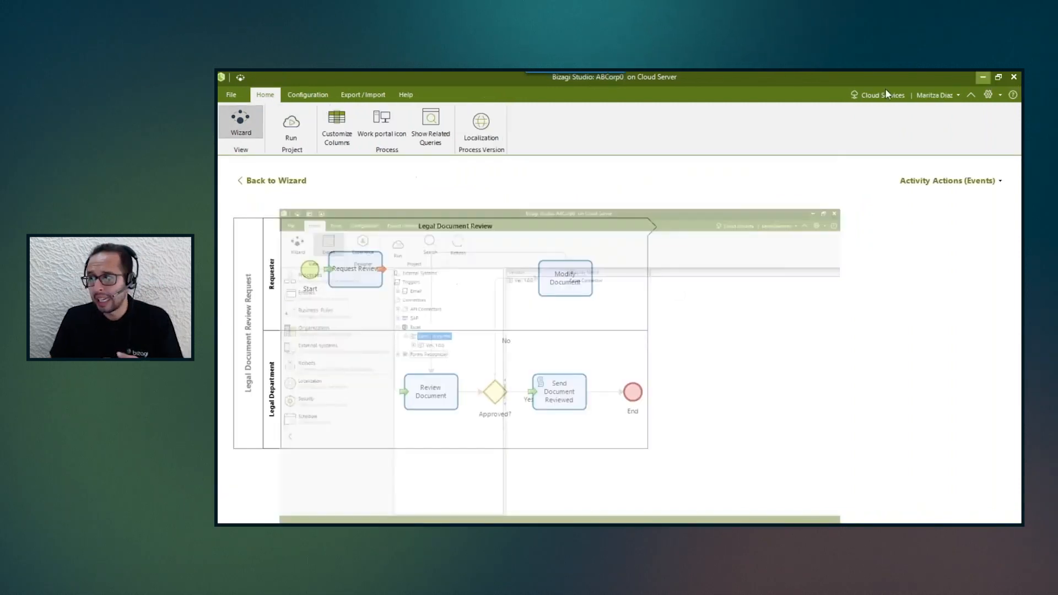
# Step: In the wizard-only Studio window, try adding an Excel Connector action to Request Review's On Exit, stopping at the inputs mapping
pyautogui.click(371, 276)
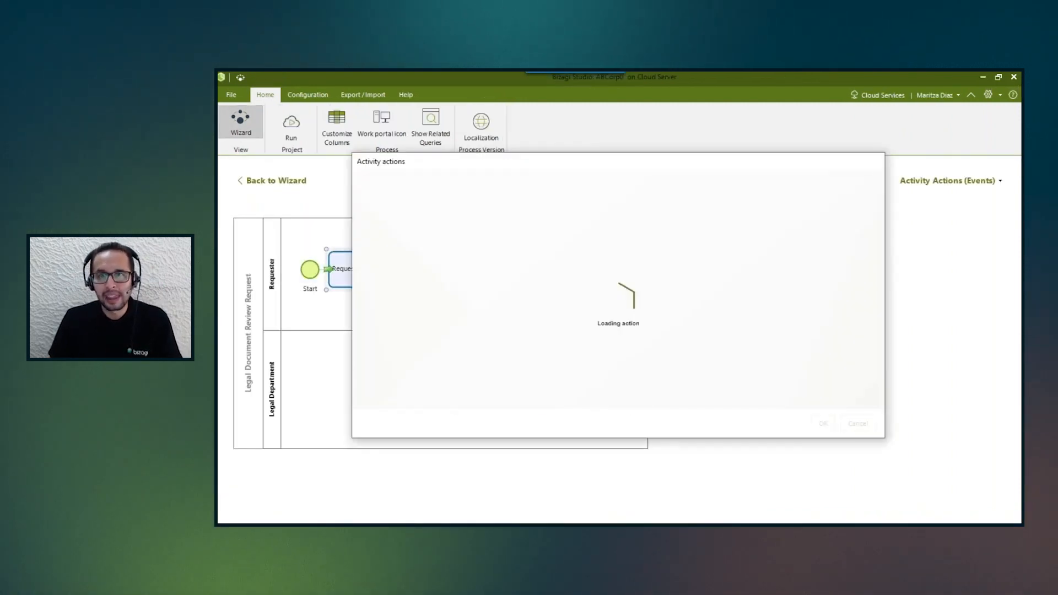
pyautogui.click(861, 188)
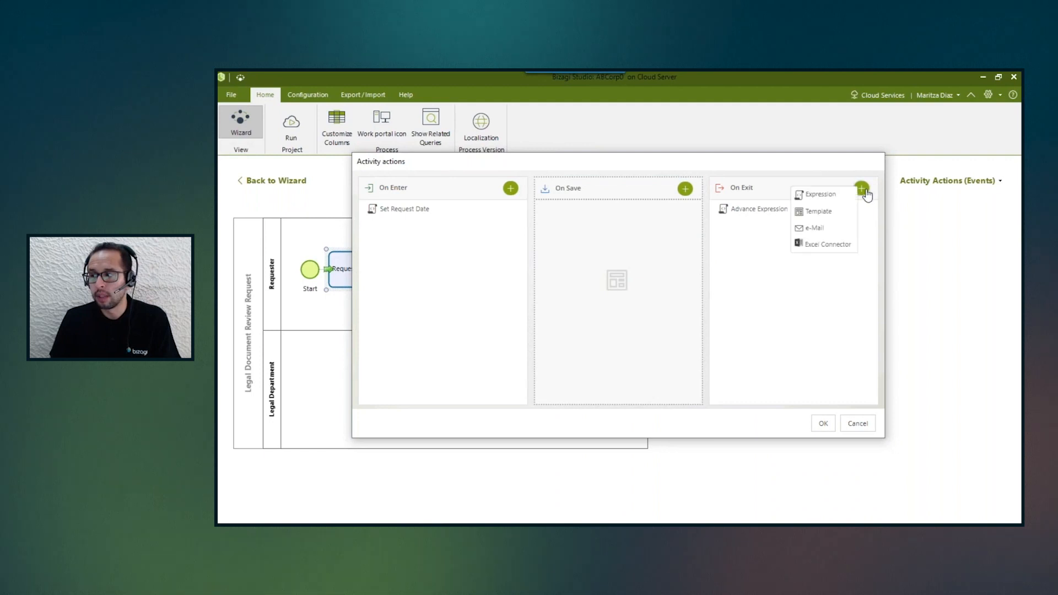
pyautogui.click(818, 246)
pyautogui.click(510, 199)
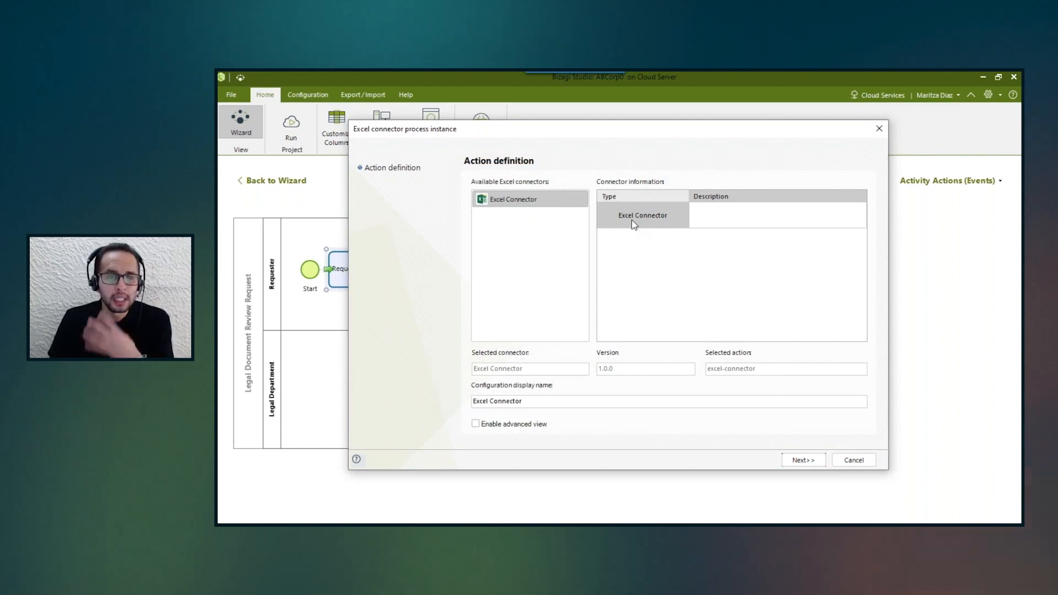
pyautogui.click(799, 461)
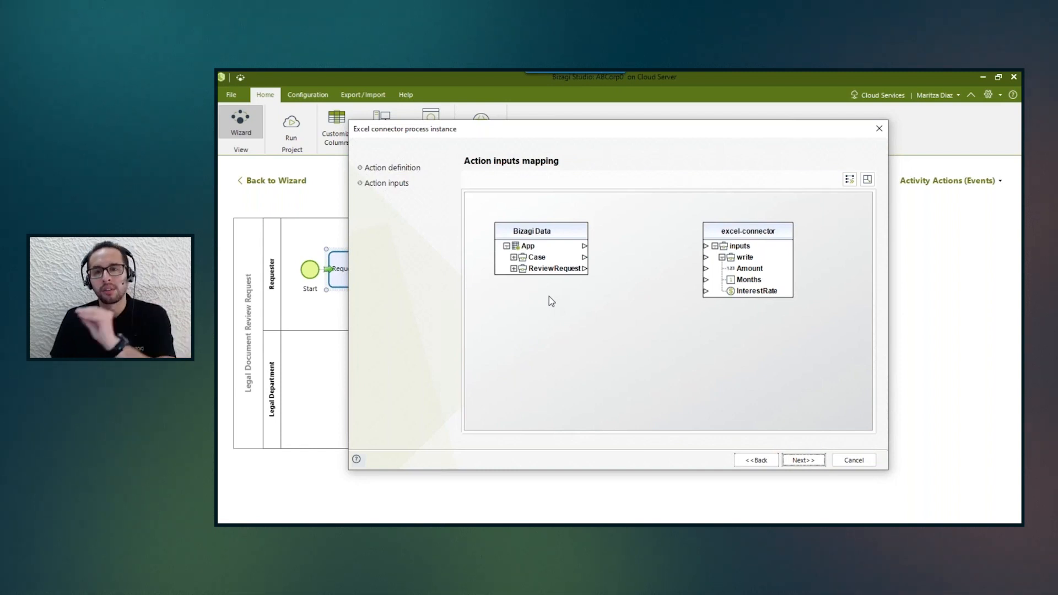
pyautogui.click(879, 129)
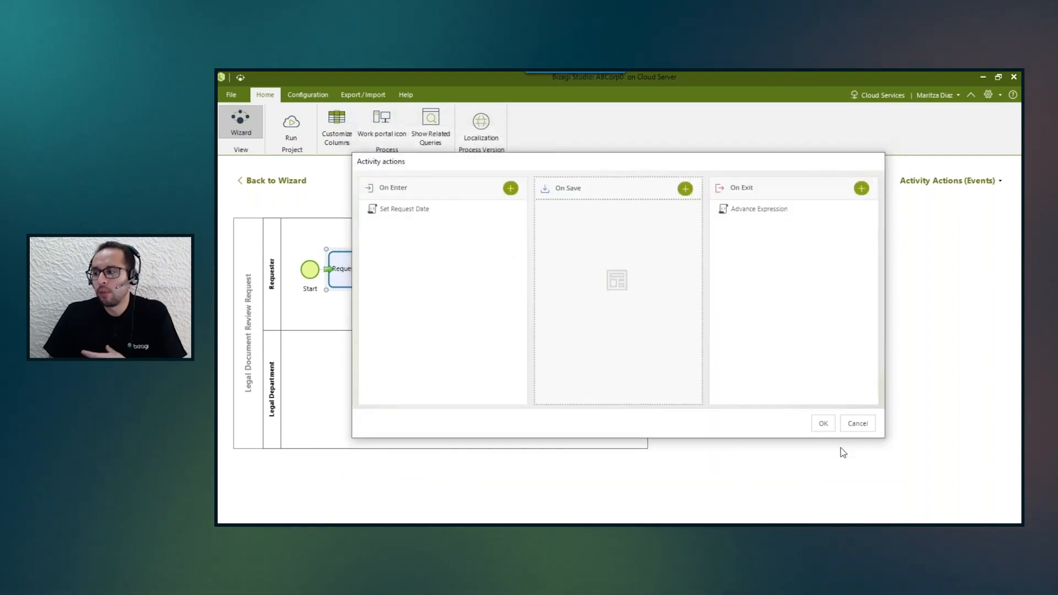
pyautogui.click(825, 423)
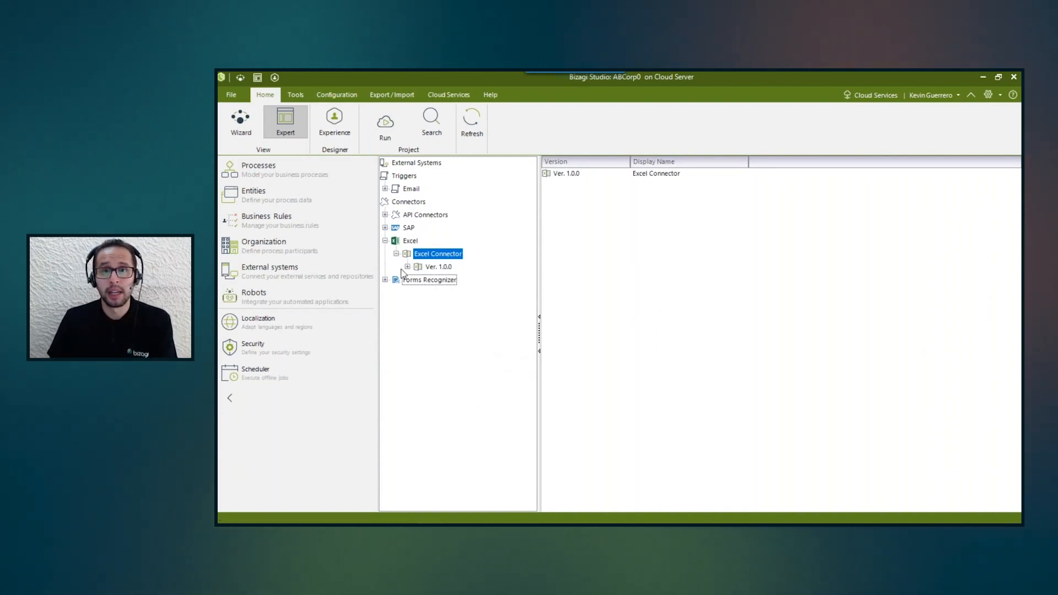
# Step: In the Studio window offering Expert view, return to the wizard and open Request Review's activity actions from the Business Rules stage
pyautogui.click(241, 127)
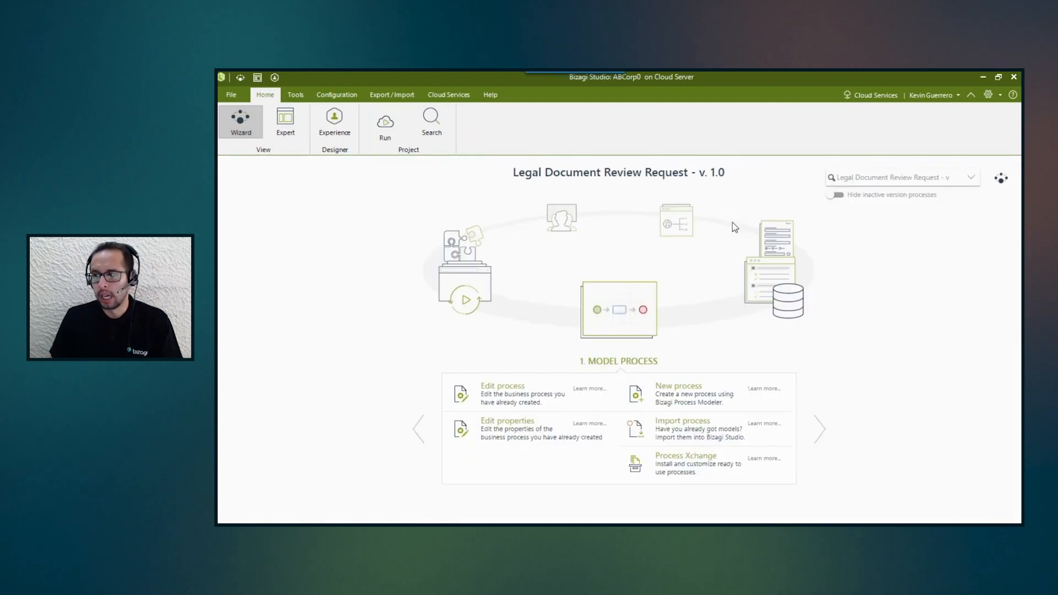
pyautogui.click(668, 230)
pyautogui.click(493, 427)
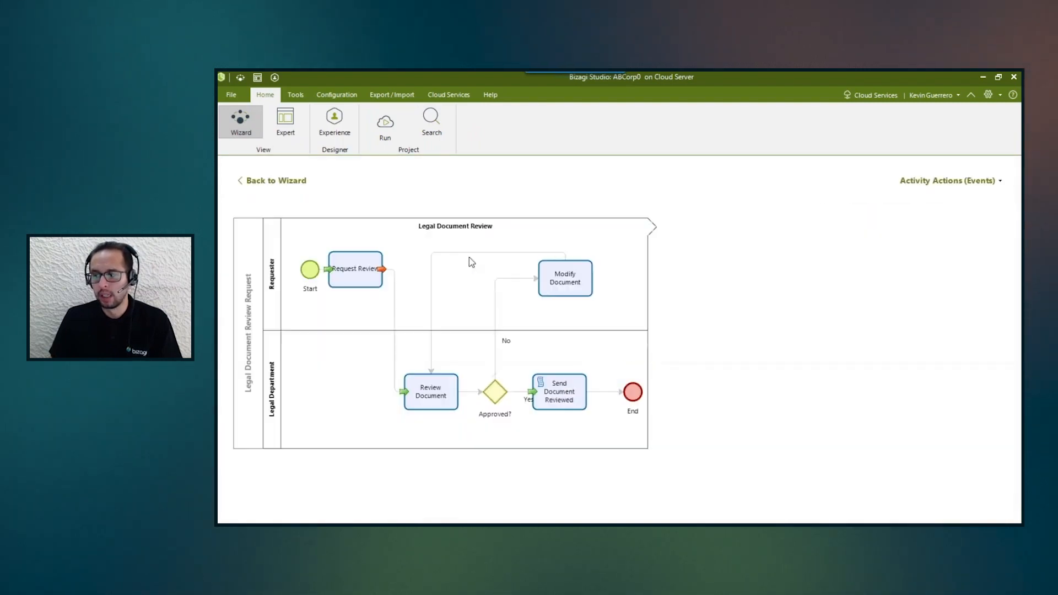
pyautogui.click(347, 278)
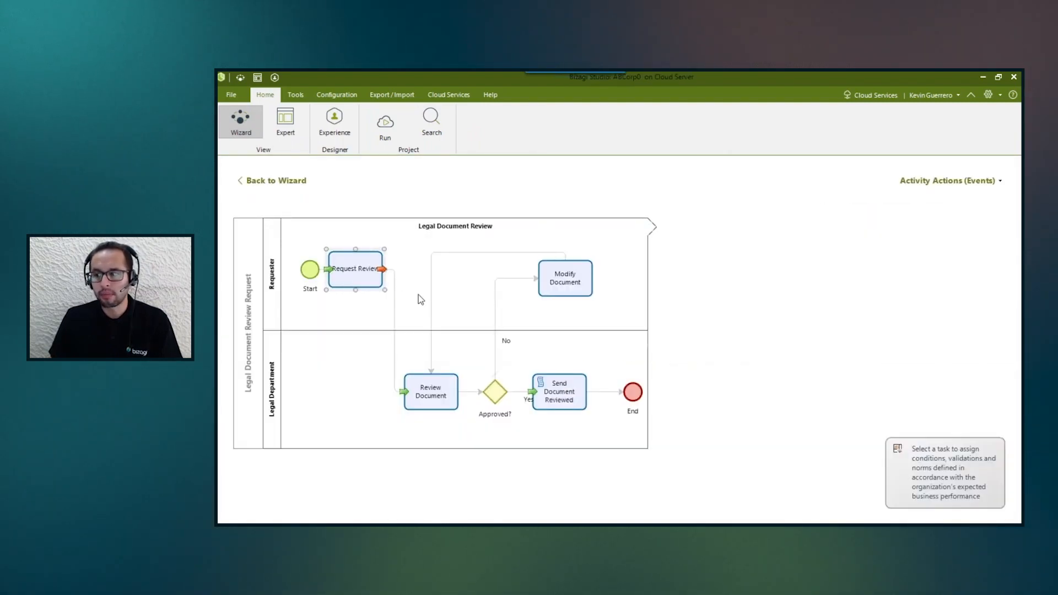
# Step: Inspect the On Exit Advance Expression, its available element types and its Expression code, and close everything without changing the rule
pyautogui.doubleClick(744, 208)
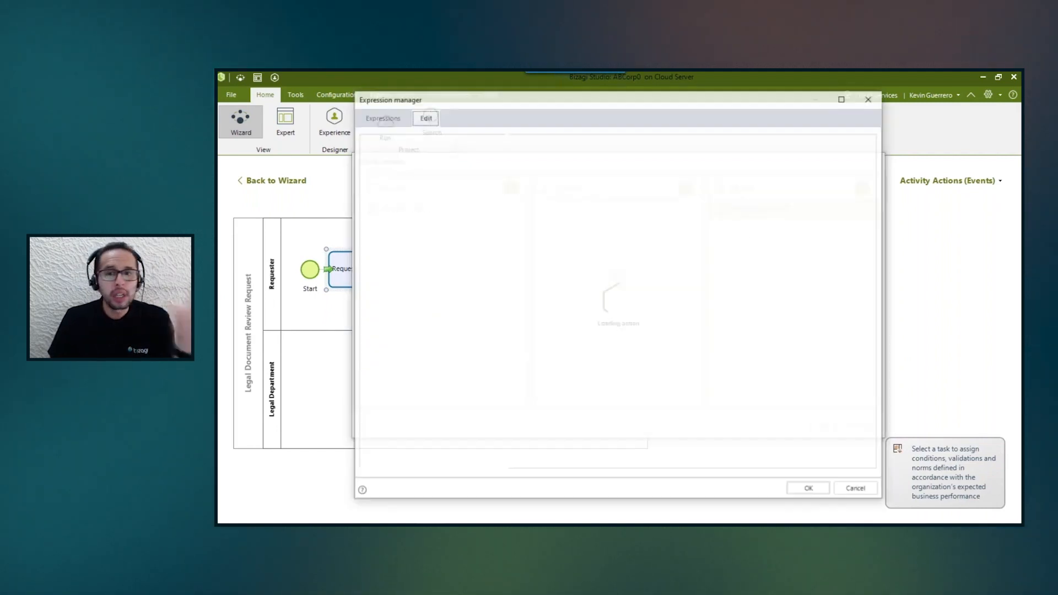
pyautogui.click(577, 182)
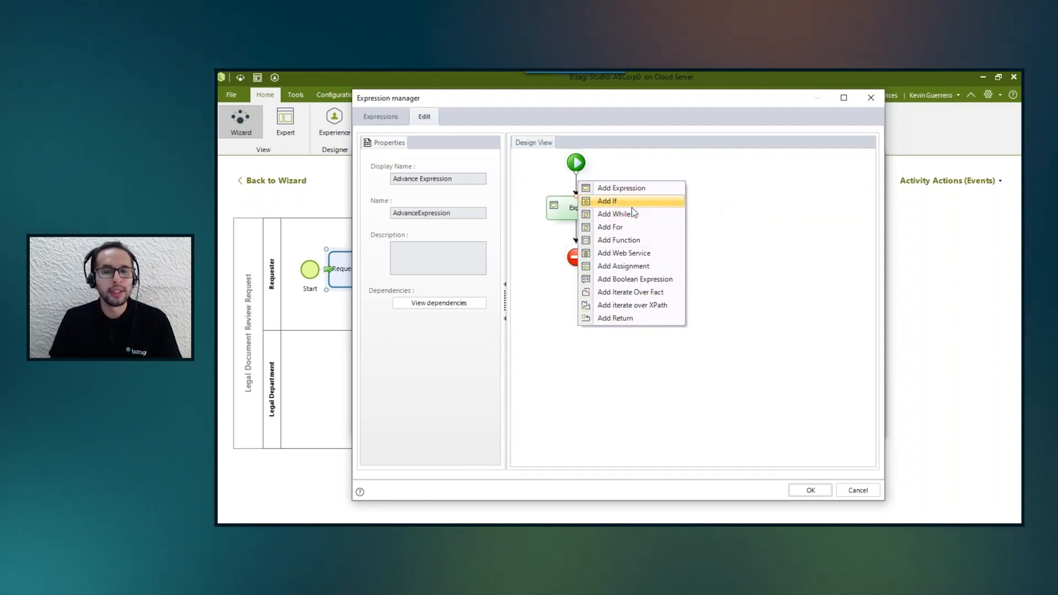
pyautogui.click(772, 250)
pyautogui.doubleClick(594, 211)
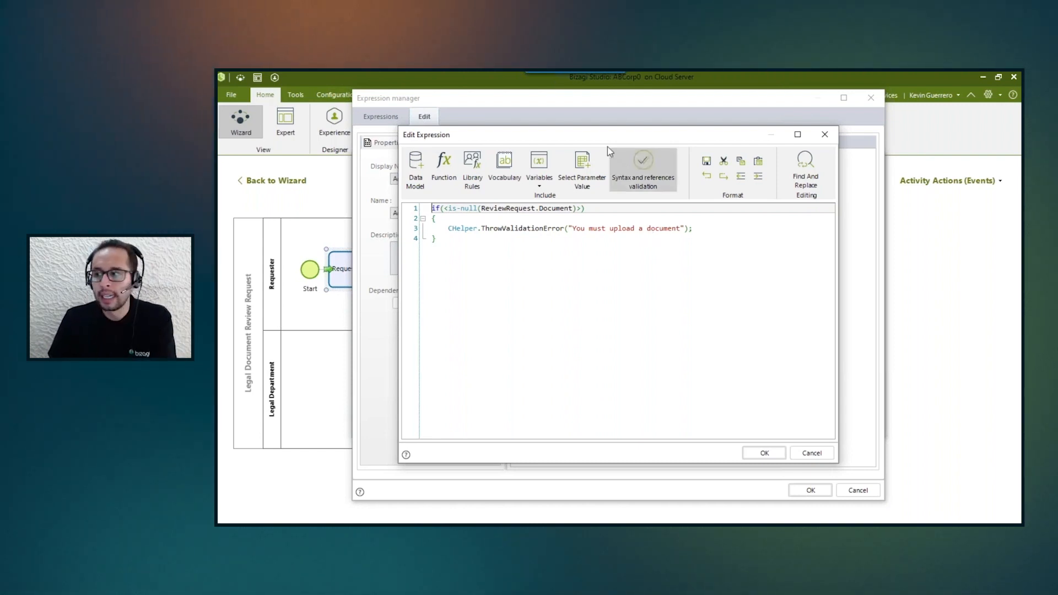
pyautogui.click(824, 135)
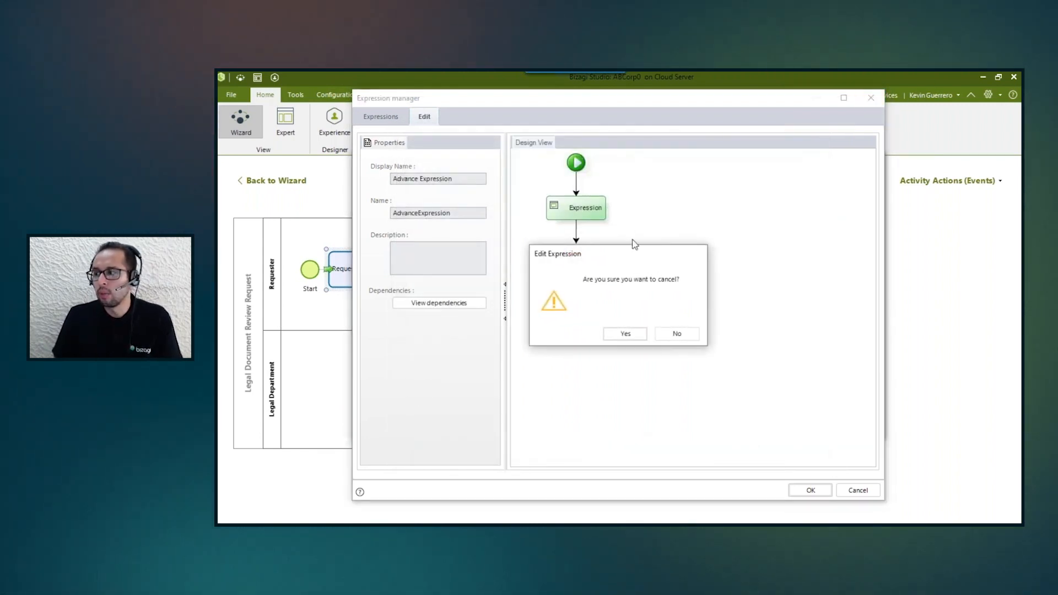
pyautogui.click(626, 331)
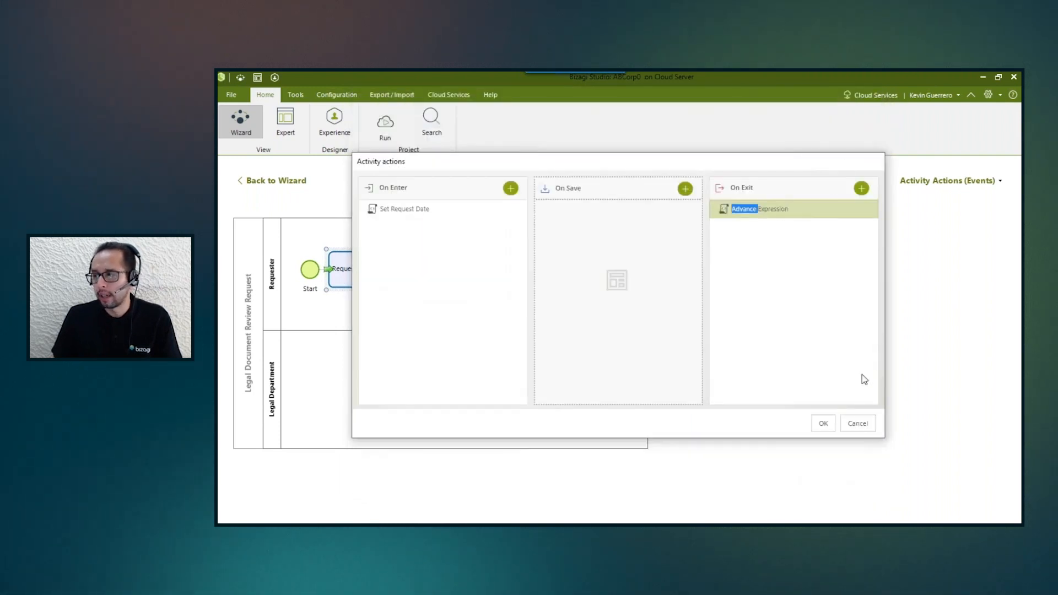
pyautogui.click(824, 423)
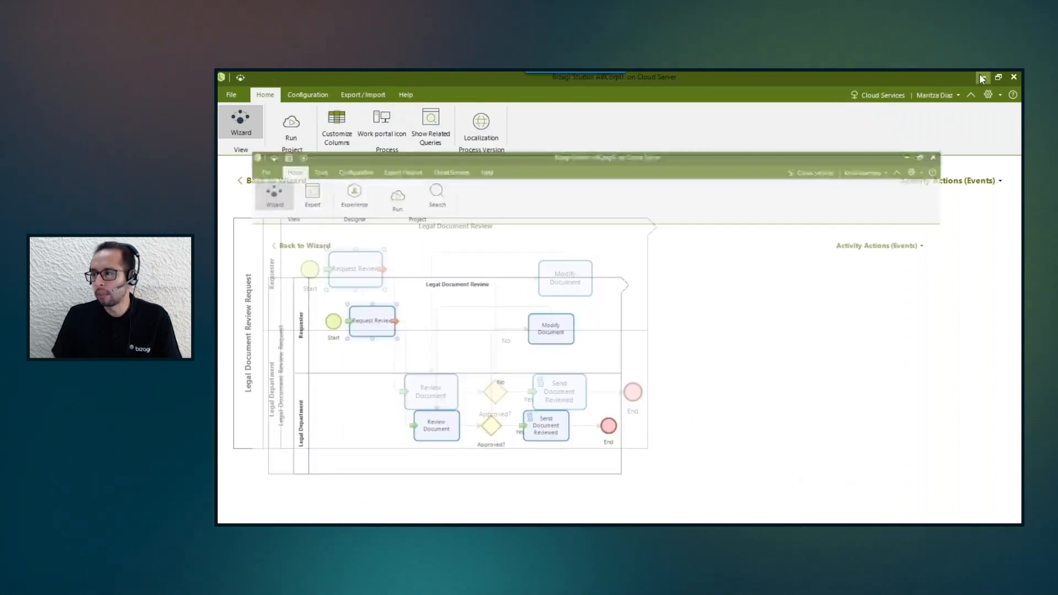
# Step: In the wizard-only Studio window, inspect the code of Request Review's On Exit Advance Expression and close all its dialogs
pyautogui.click(462, 252)
pyautogui.click(355, 278)
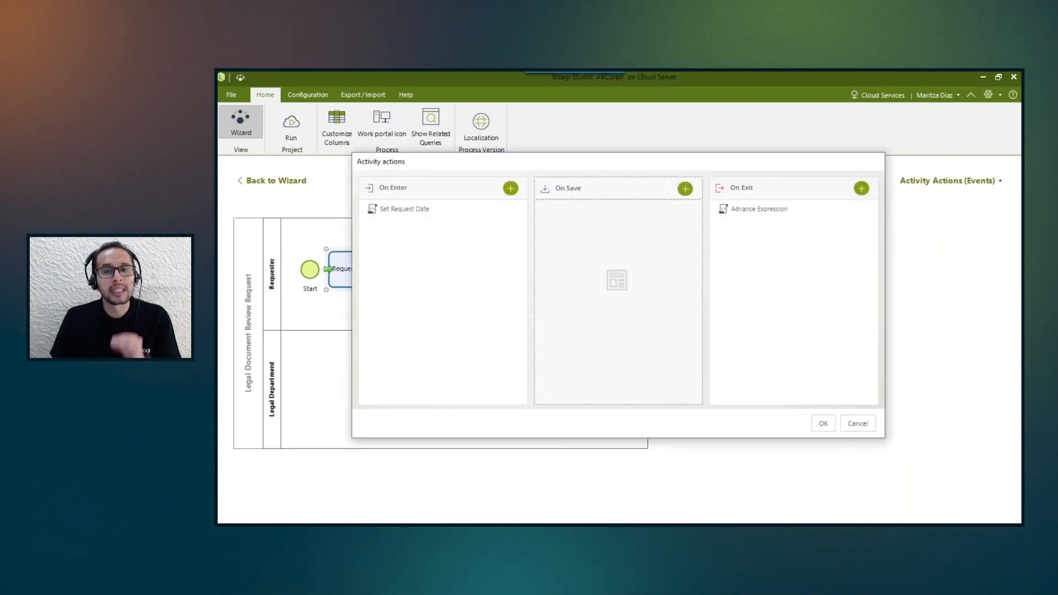
pyautogui.doubleClick(739, 211)
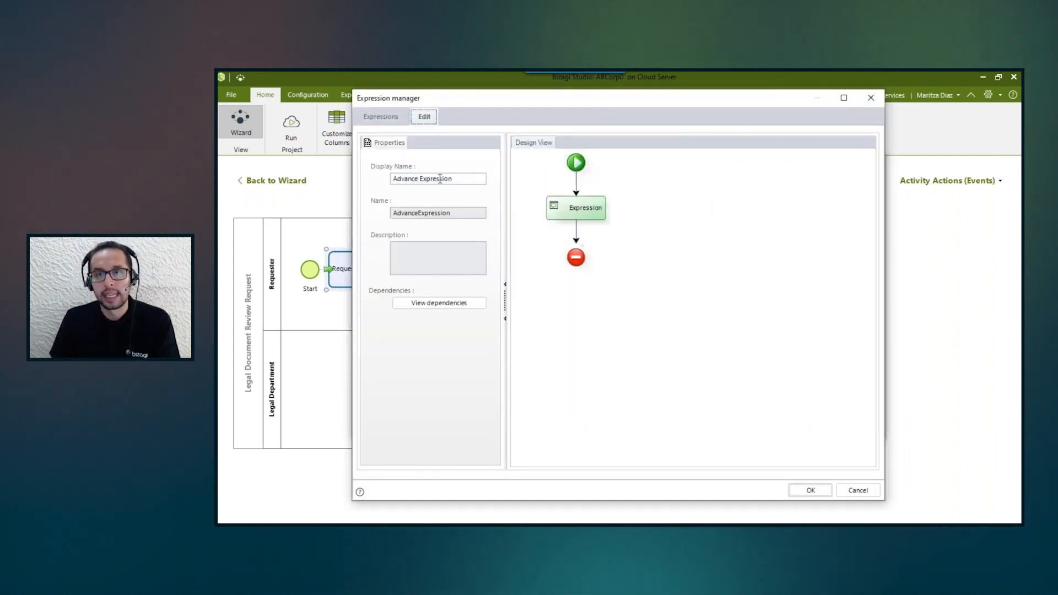
pyautogui.doubleClick(565, 209)
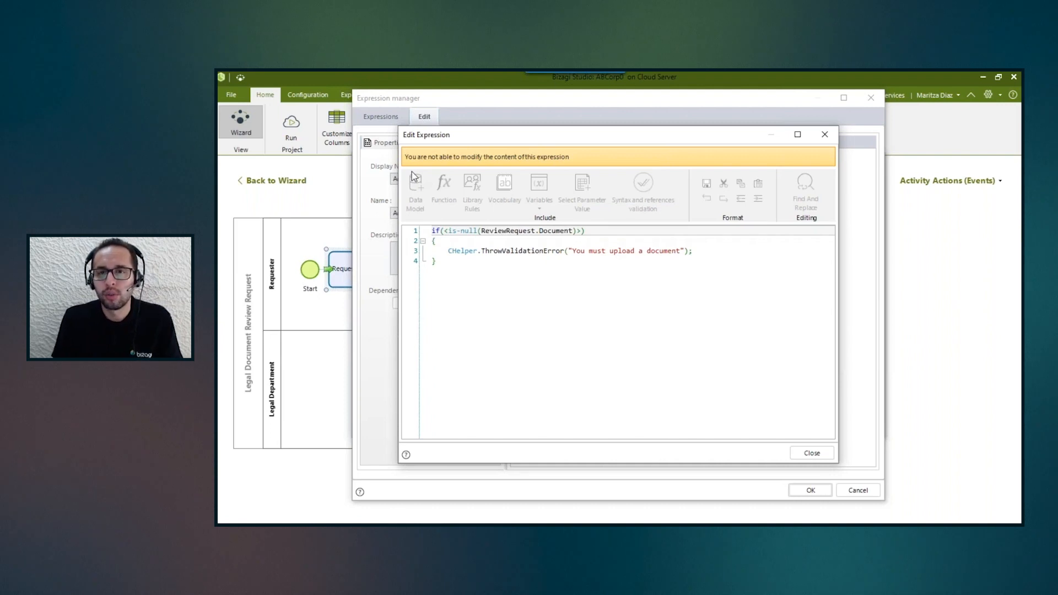
pyautogui.click(827, 134)
pyautogui.click(868, 96)
pyautogui.click(624, 337)
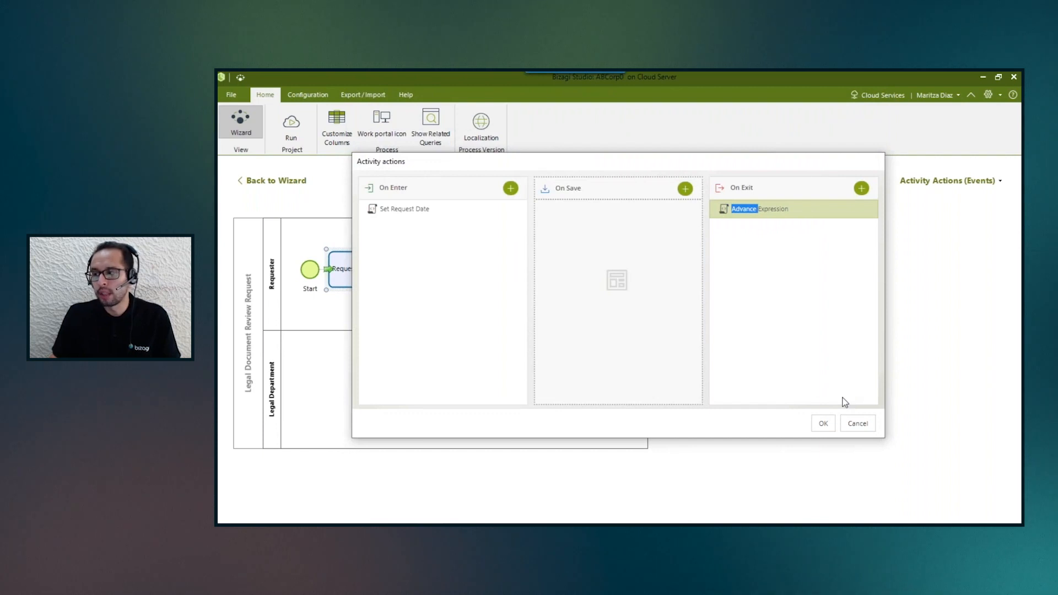
pyautogui.click(823, 421)
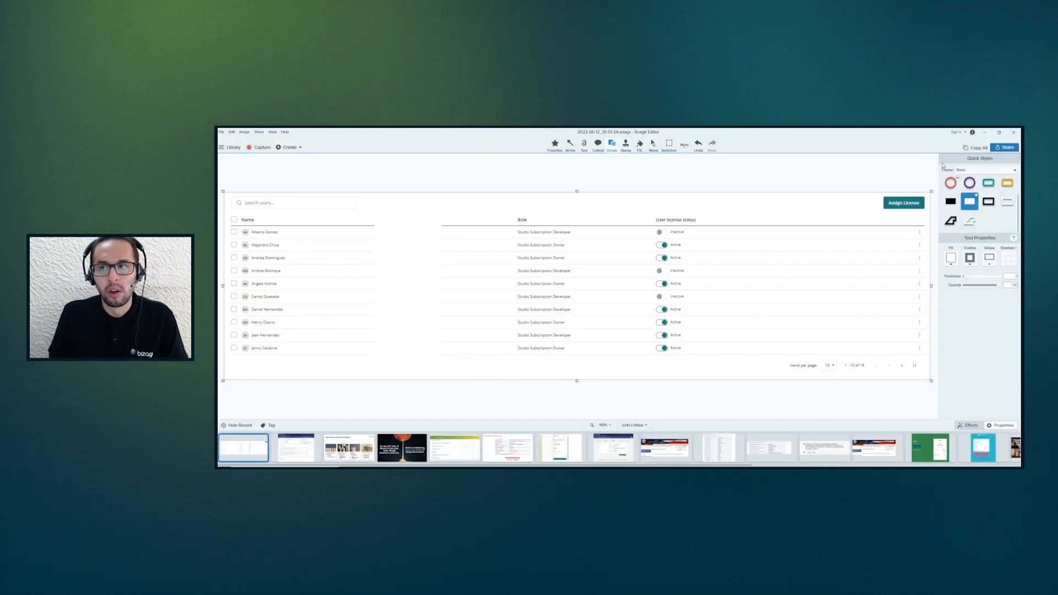
# Step: In the Snagit Editor screenshot, draw a red outlined rectangle around the first row's Studio Subscription Developer role
pyautogui.scroll(1, 952, 193)
pyautogui.click(950, 189)
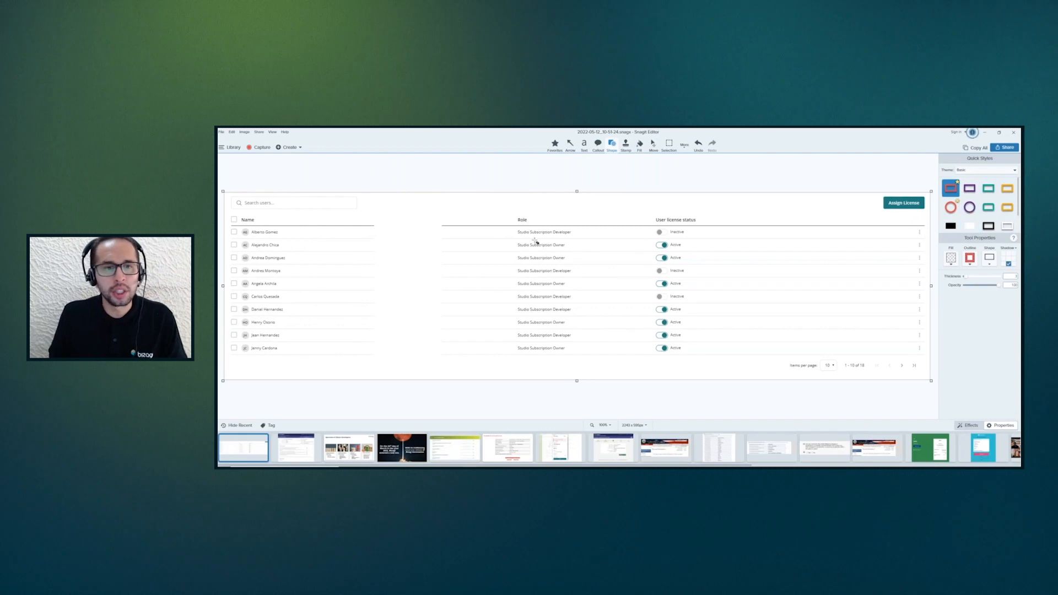
pyautogui.moveTo(515, 227); pyautogui.dragTo(585, 238)
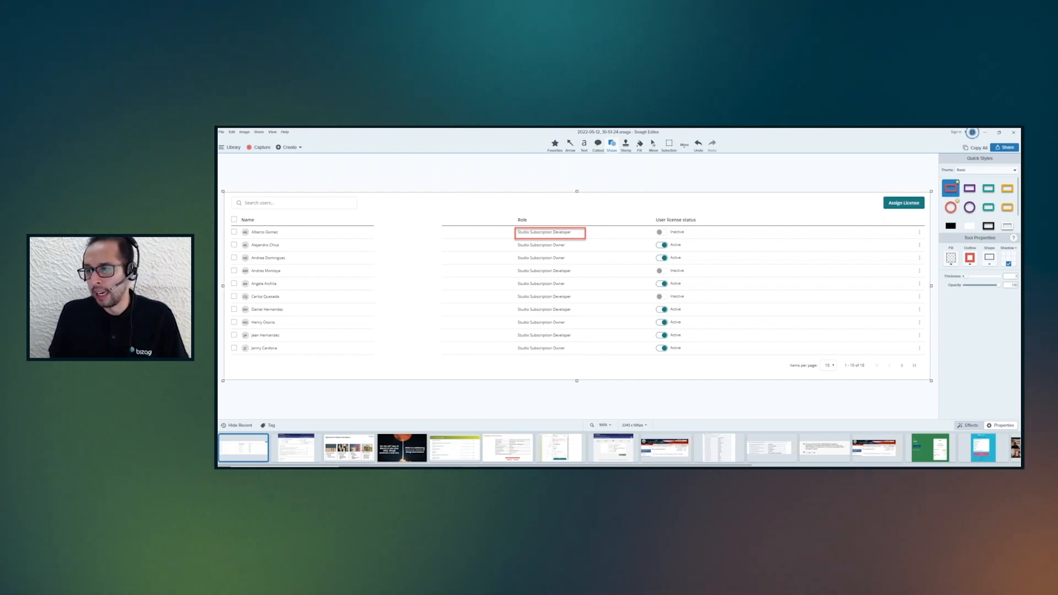
# Step: Switch to the slide presentation and advance from the Demo slide to the "Want to learn more?" slide
pyautogui.hotkey('alt', 'Tab')
pyautogui.press('Tab')
pyautogui.press('Tab')
pyautogui.press('Tab')
pyautogui.press('Tab')
pyautogui.press('Tab')
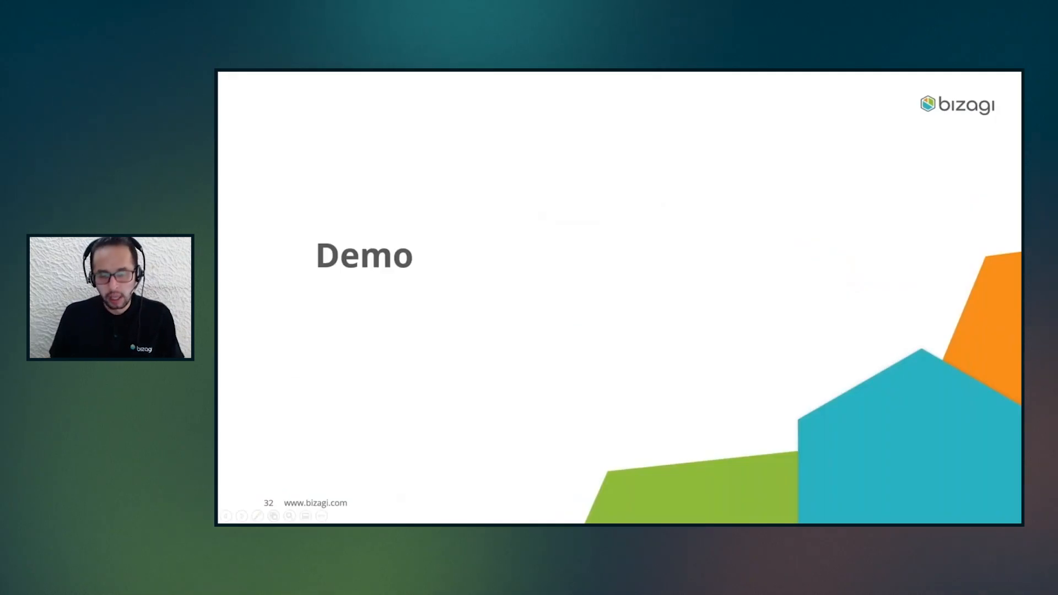
pyautogui.press('Right')
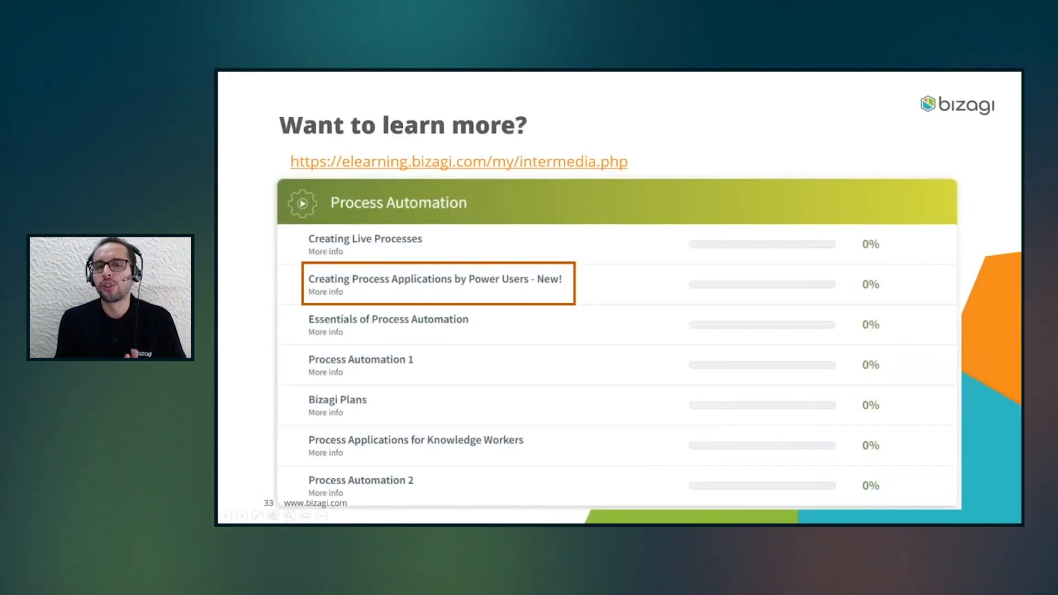